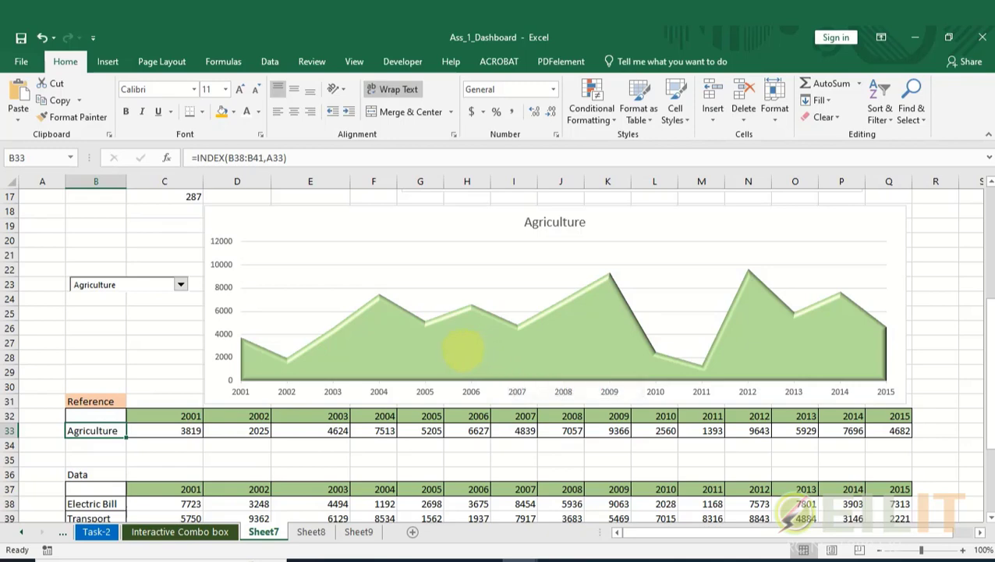
# Step: Switch the expense combo box through Electric Bill, Transport, Internet and Agriculture to examine how the chart and Reference row respond
pyautogui.scroll(-1, 178, 422)
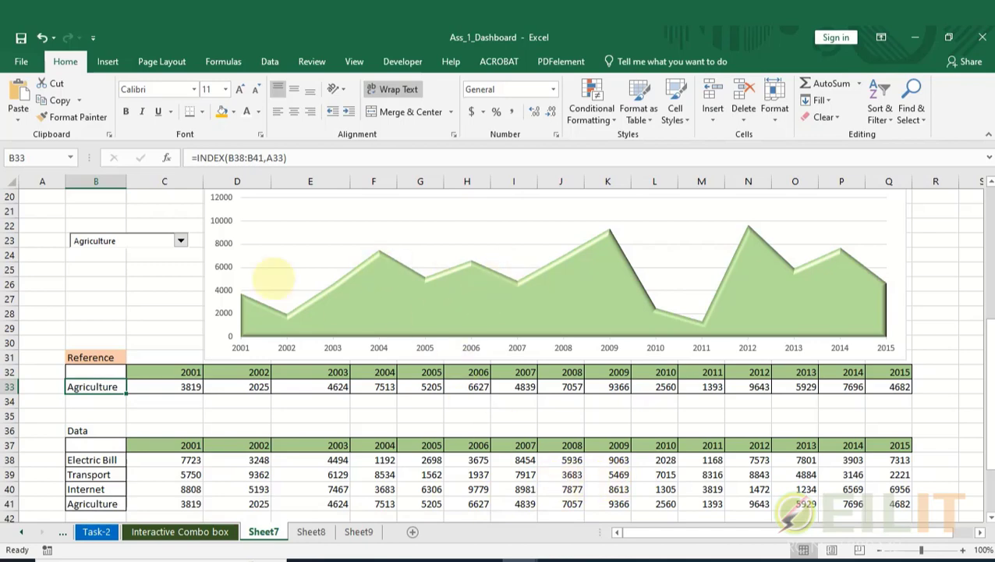
pyautogui.click(179, 240)
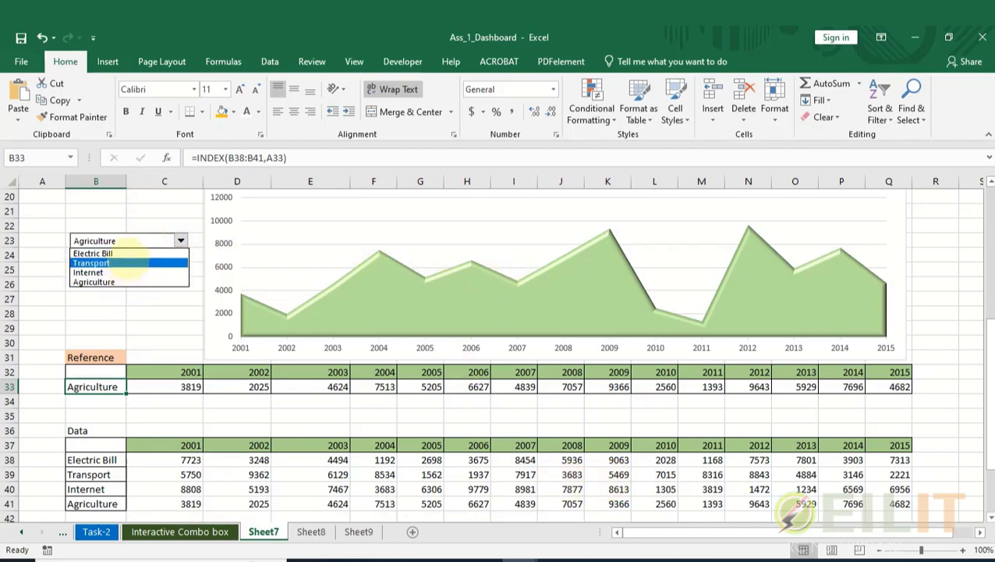
pyautogui.click(129, 251)
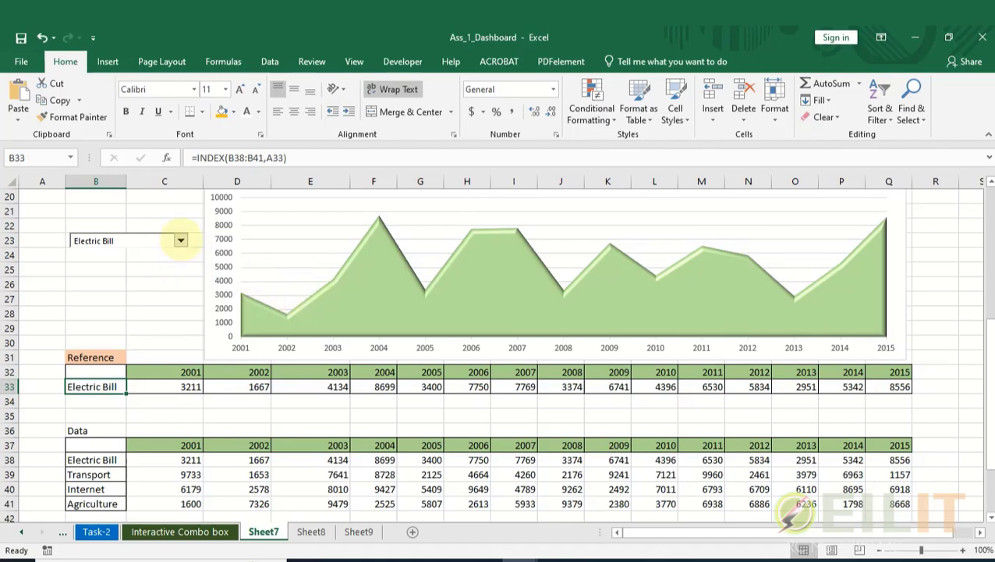
pyautogui.click(180, 240)
pyautogui.click(131, 262)
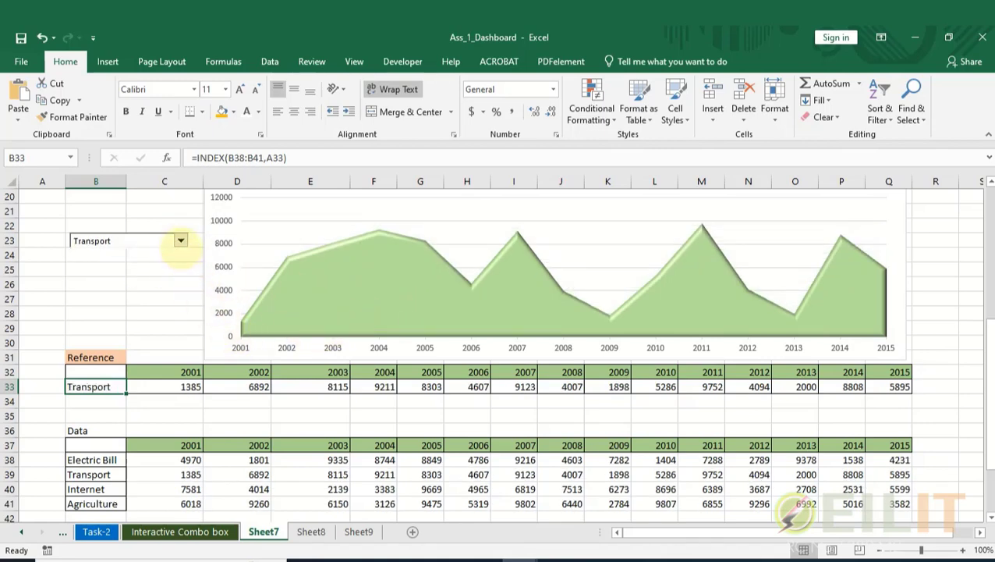
pyautogui.click(180, 240)
pyautogui.click(145, 273)
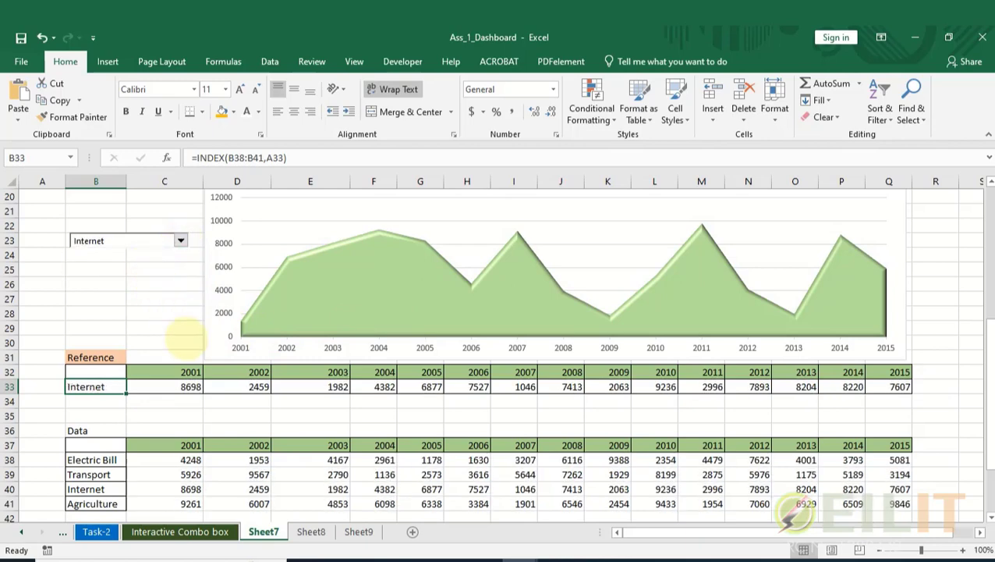
pyautogui.click(180, 240)
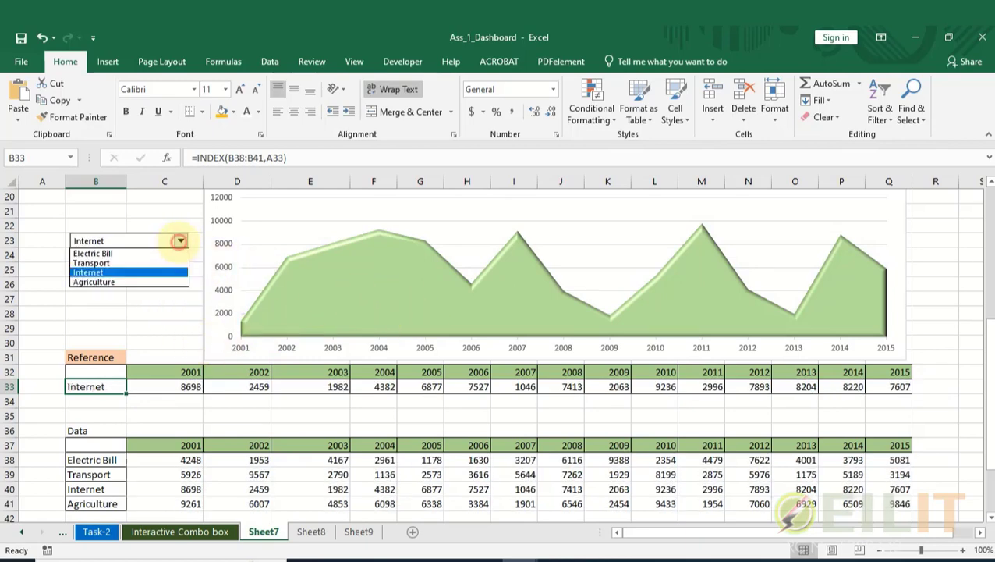
pyautogui.click(136, 281)
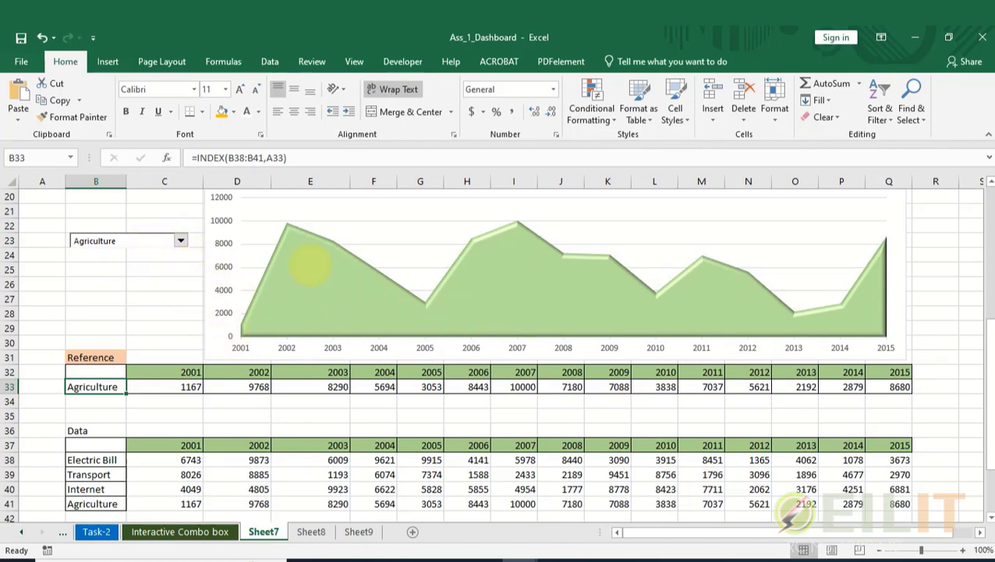
# Step: Copy the Data table in B36:Q41 and paste it at B17 of a new worksheet
pyautogui.scroll(-1, 287, 395)
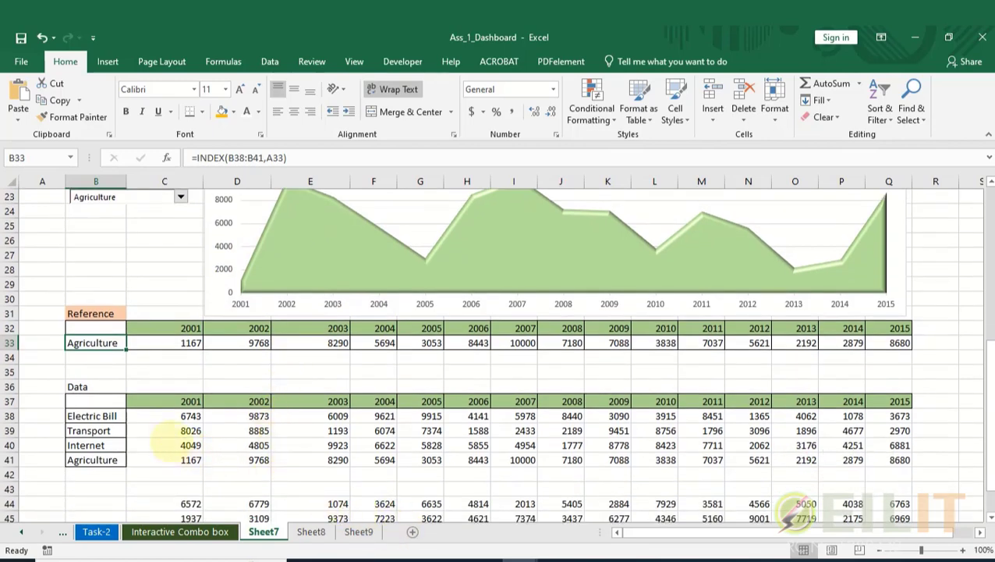
pyautogui.moveTo(77, 388); pyautogui.dragTo(893, 460)
pyautogui.hotkey('ctrl', 'c')
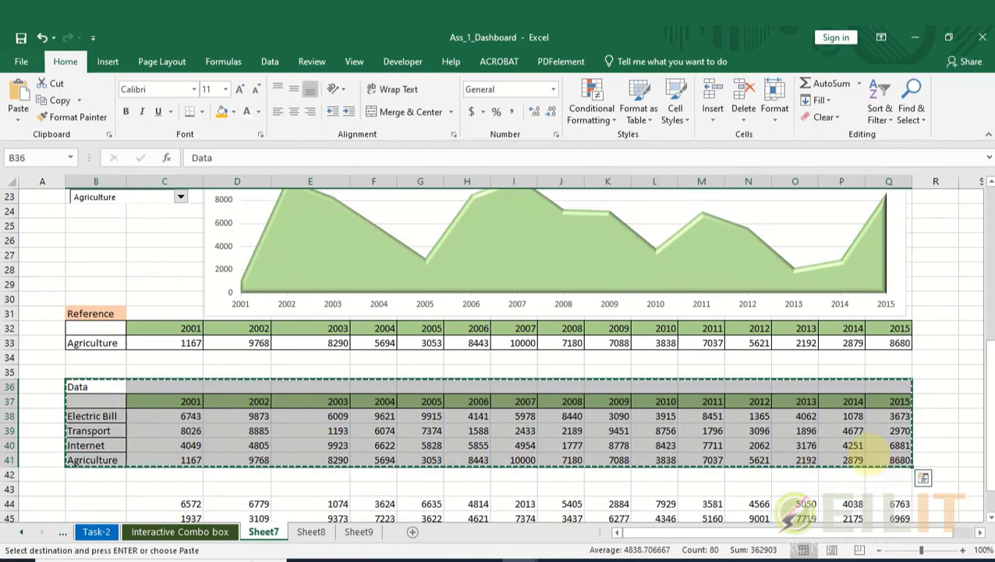
pyautogui.click(411, 534)
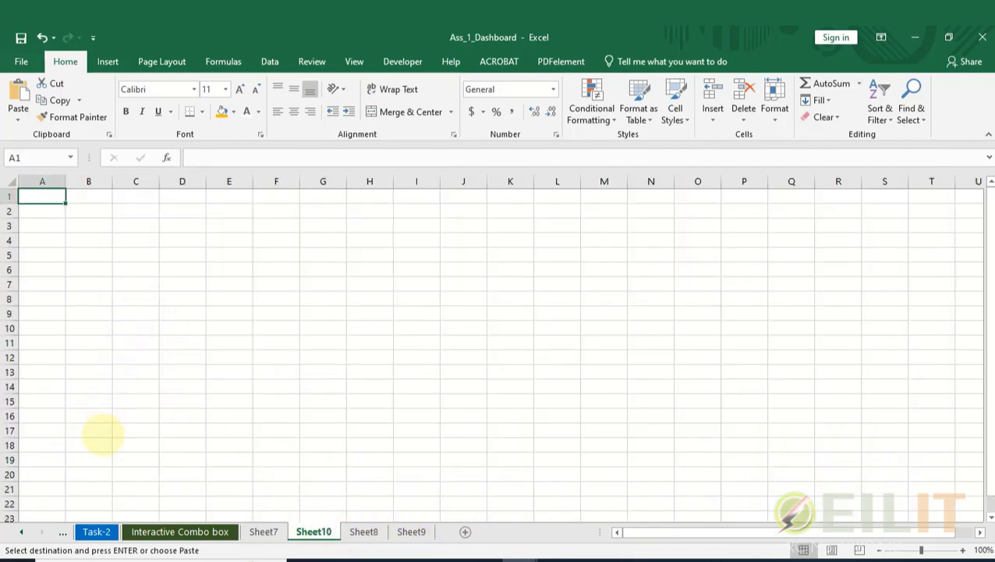
pyautogui.click(94, 429)
pyautogui.hotkey('ctrl', 'v')
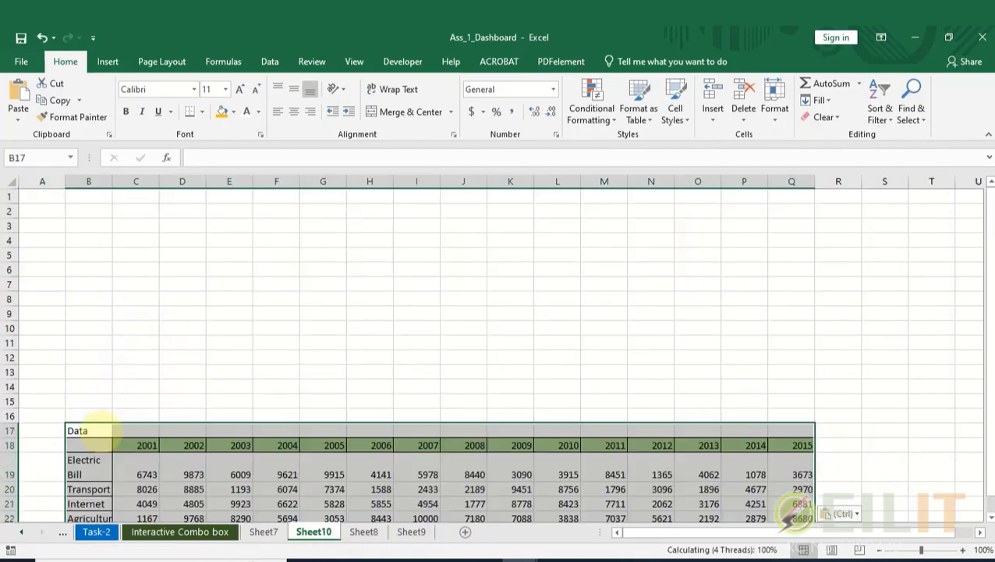
pyautogui.scroll(-2, 333, 365)
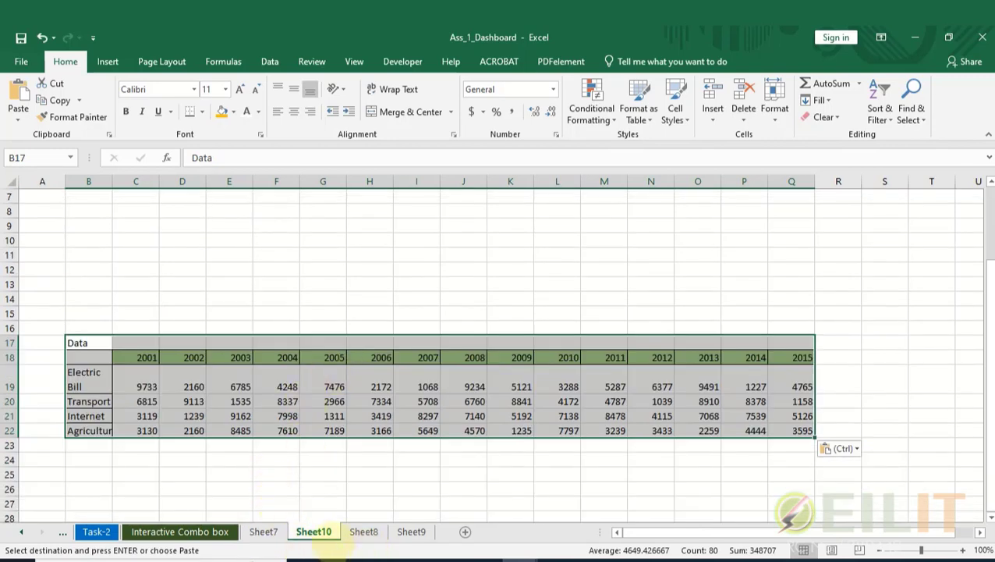
# Step: Copy the Reference table in B31:Q33 of Sheet7 and paste it at B12 of Sheet10
pyautogui.click(263, 531)
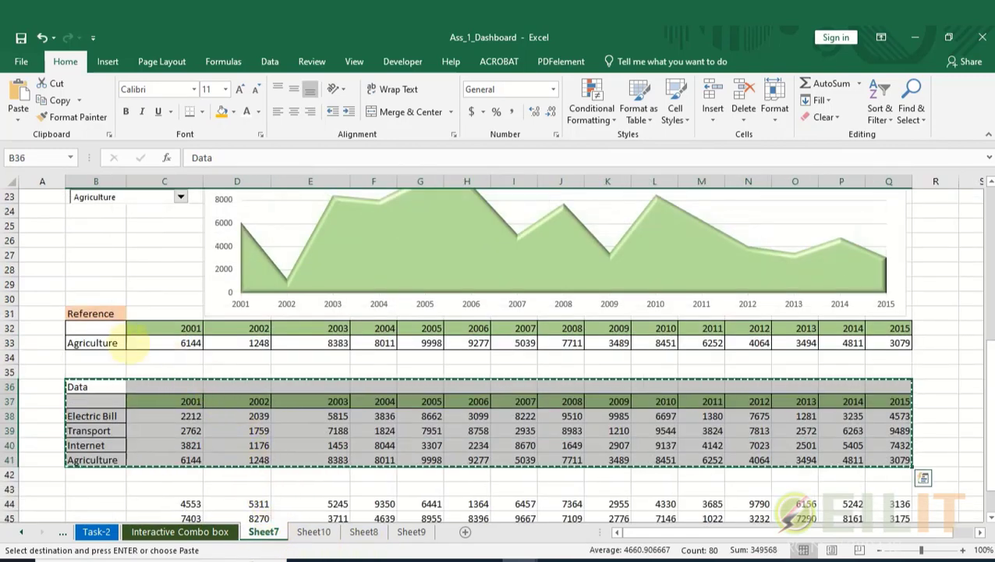
pyautogui.moveTo(91, 313); pyautogui.dragTo(897, 337)
pyautogui.hotkey('ctrl', 'c')
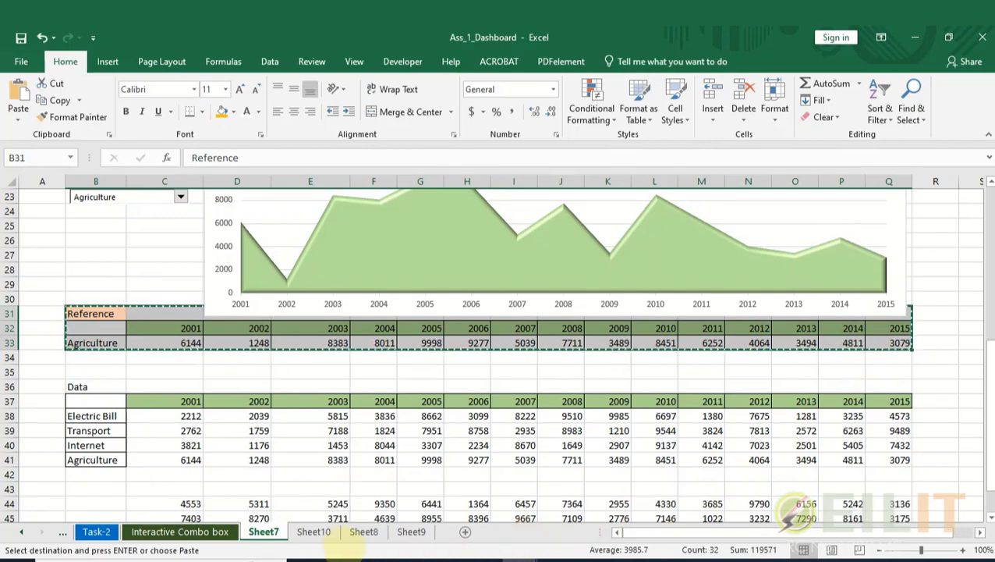
pyautogui.click(411, 532)
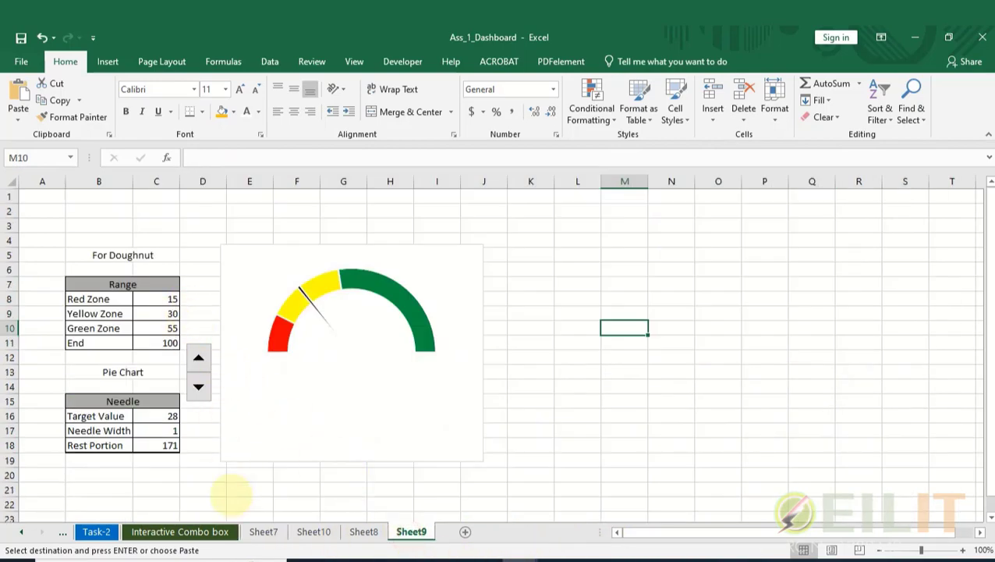
pyautogui.click(363, 532)
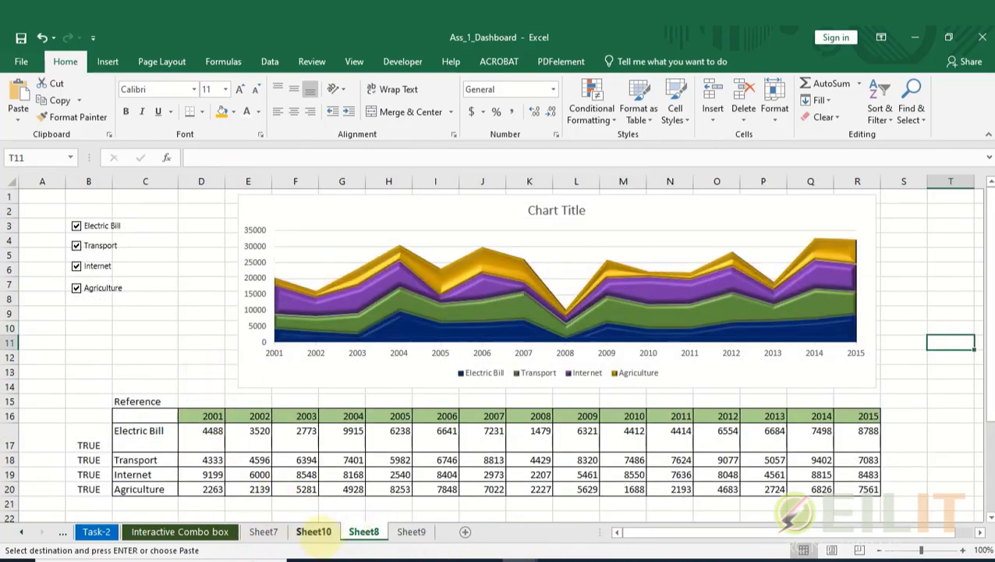
pyautogui.click(314, 531)
pyautogui.click(97, 270)
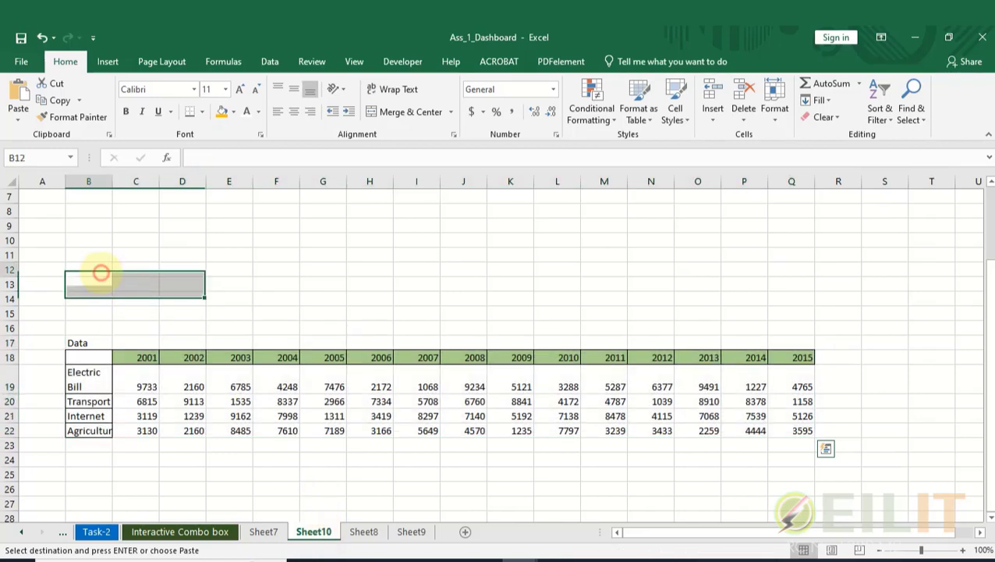
pyautogui.hotkey('ctrl', 'v')
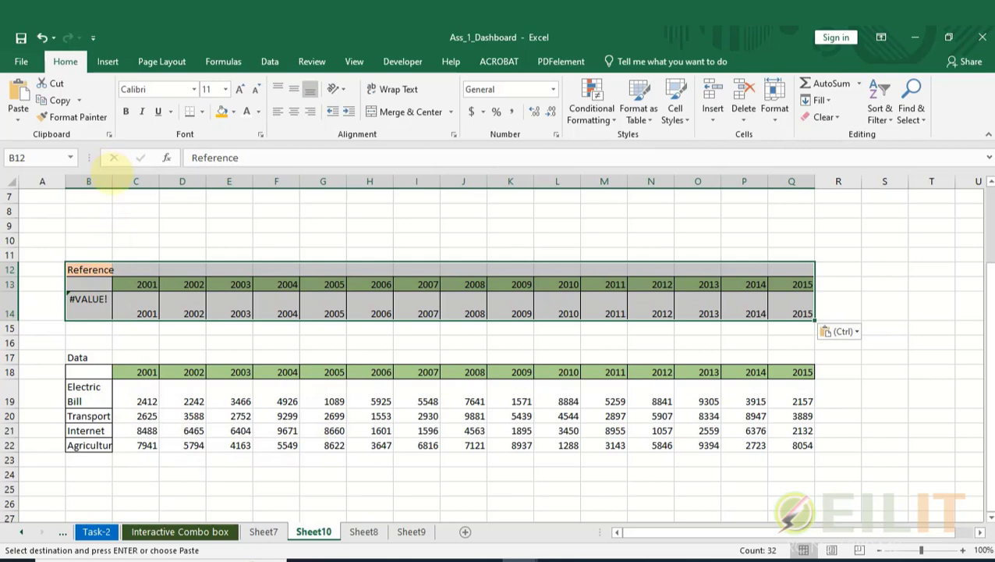
# Step: Autofit column B to its contents and insert three blank rows above row 1
pyautogui.doubleClick(112, 181)
pyautogui.scroll(2, 516, 310)
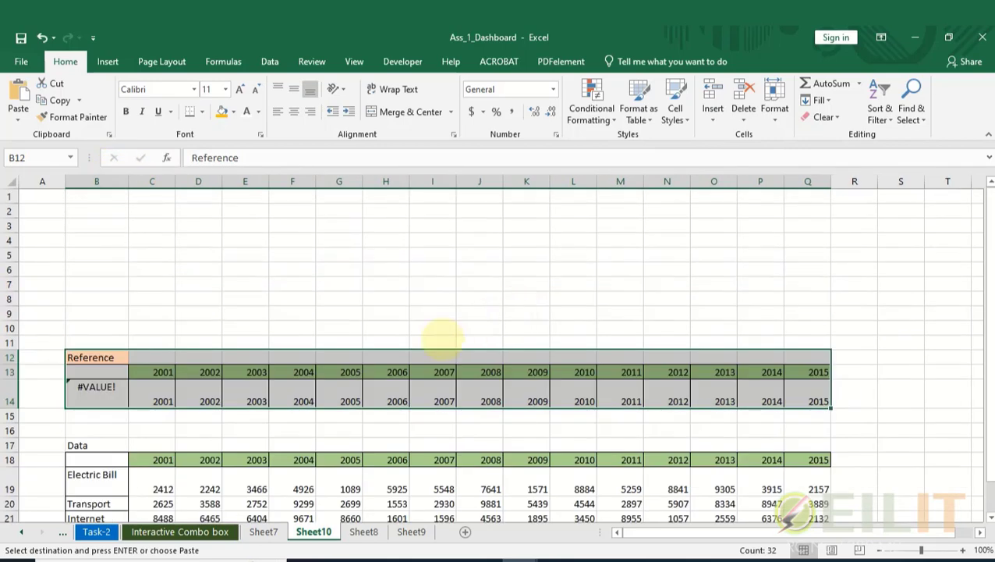
pyautogui.scroll(-1, 441, 338)
pyautogui.scroll(1, 422, 344)
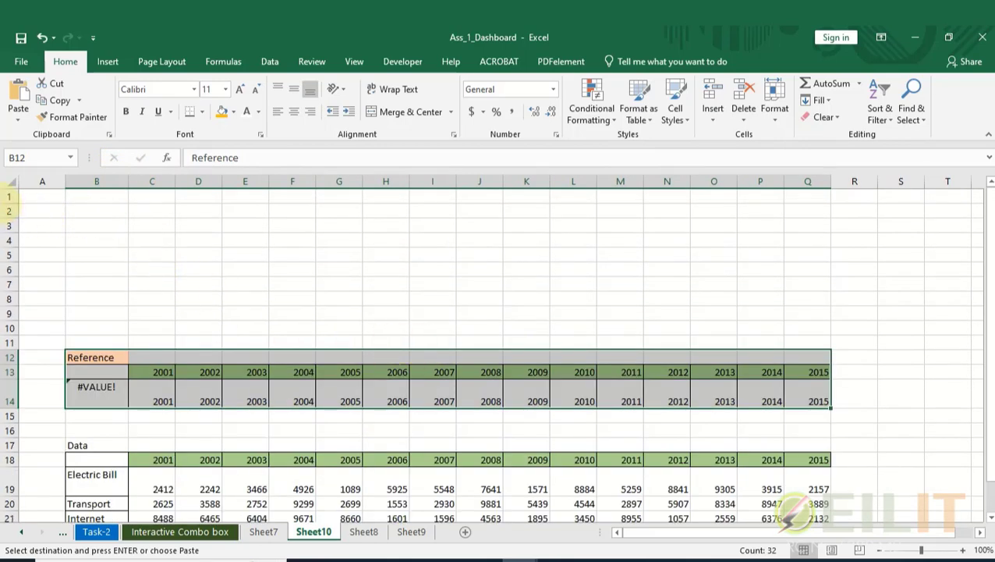
pyautogui.moveTo(11, 198); pyautogui.dragTo(11, 226)
pyautogui.rightClick(12, 217)
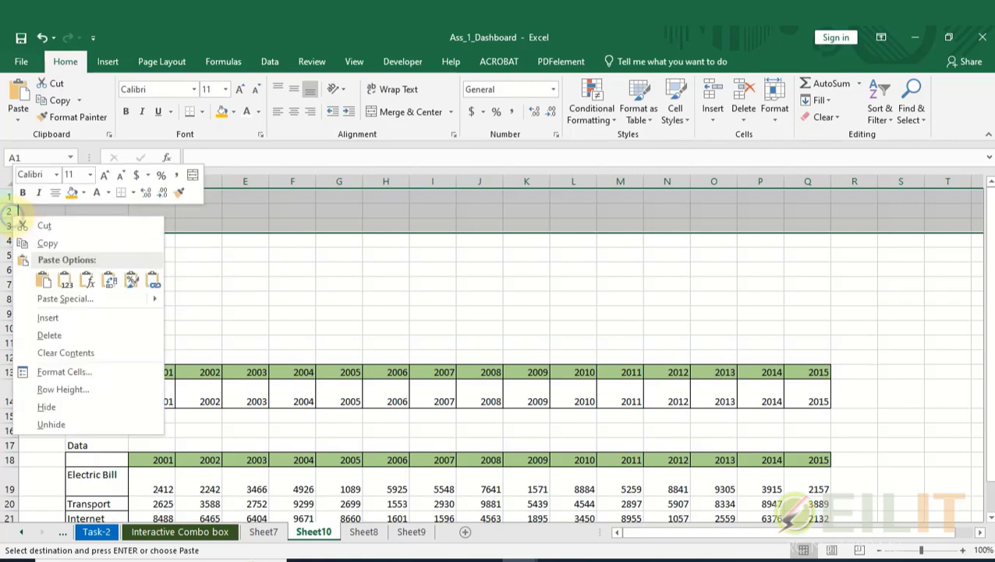
pyautogui.click(48, 319)
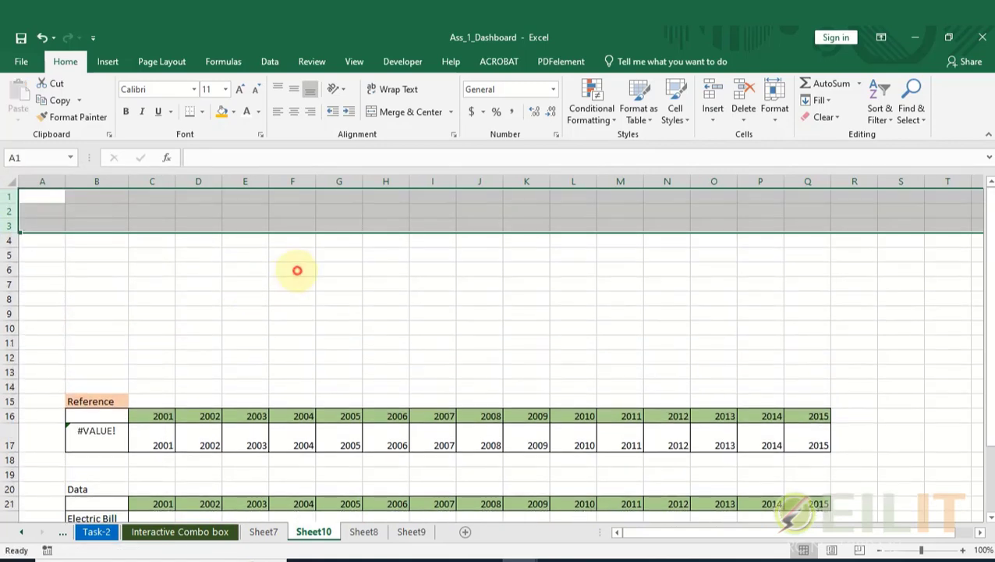
pyautogui.click(295, 269)
# Step: Widen column B slightly and shrink the Electric Bill row of the Data table to single-line height
pyautogui.scroll(-3, 269, 339)
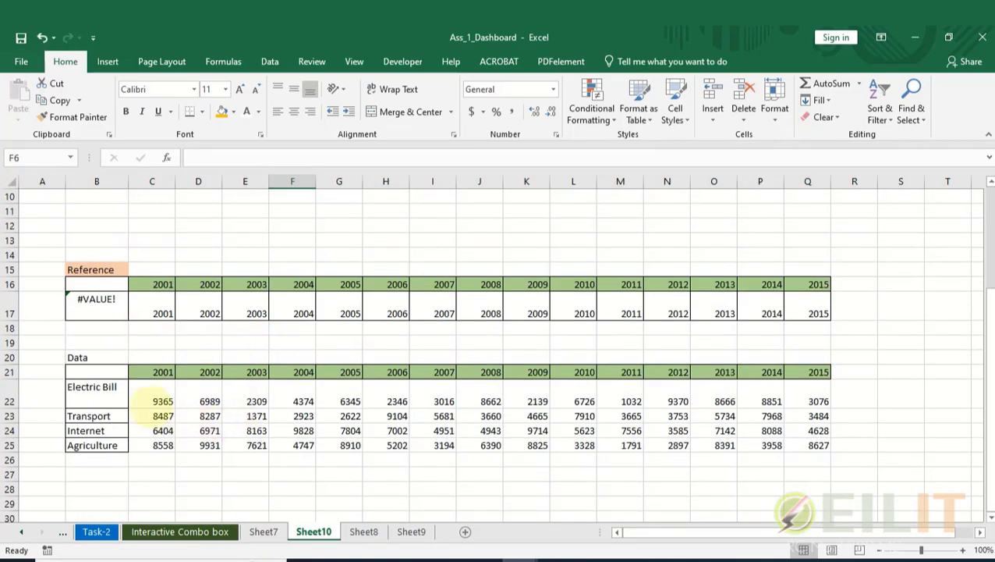
pyautogui.moveTo(128, 181); pyautogui.dragTo(144, 204)
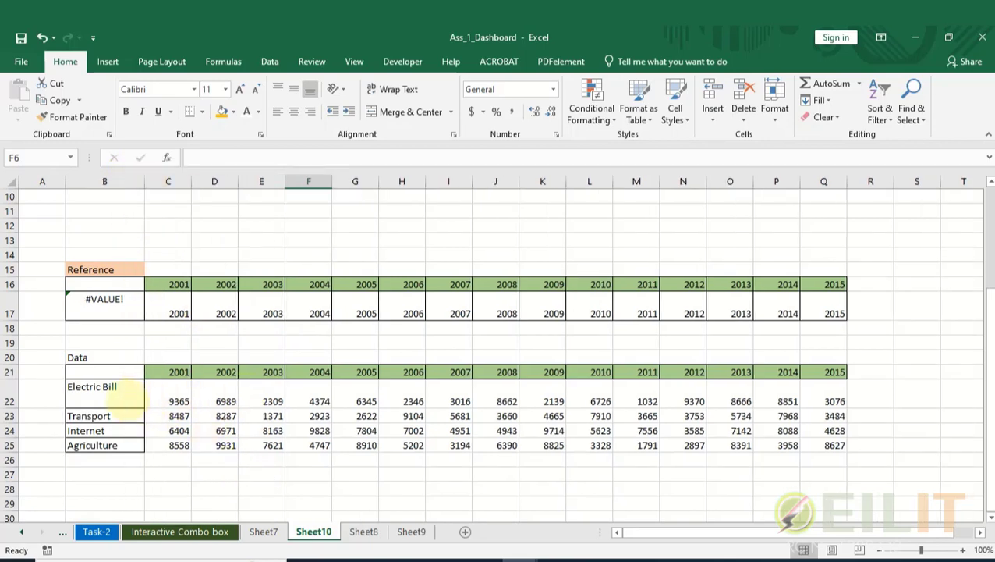
pyautogui.click(127, 400)
pyautogui.doubleClick(128, 400)
pyautogui.moveTo(140, 438); pyautogui.dragTo(141, 442)
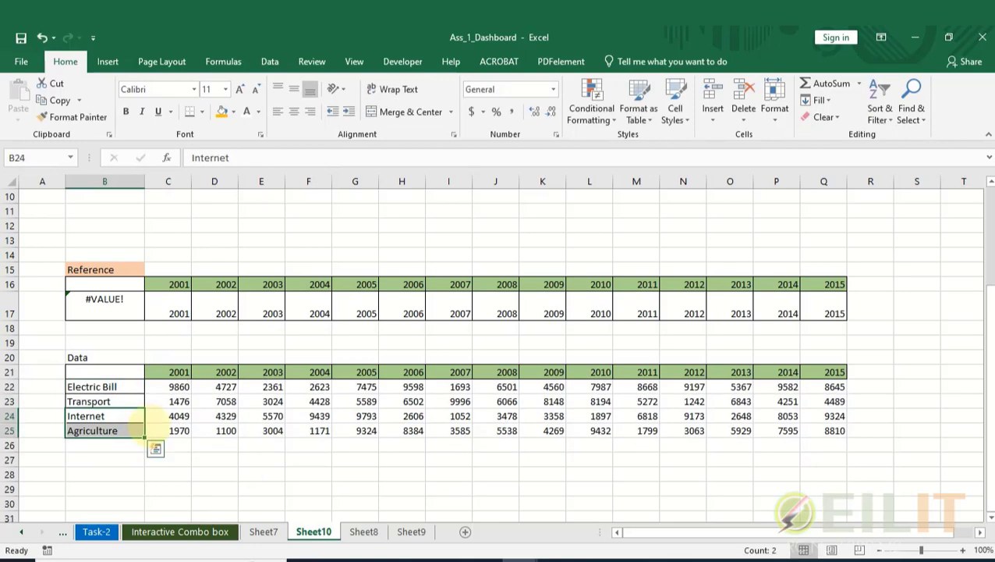
# Step: Change the formula in C22 to =RANDBETWEEN(999,9999) and fill it across the Data table range C22:Q25
pyautogui.click(179, 387)
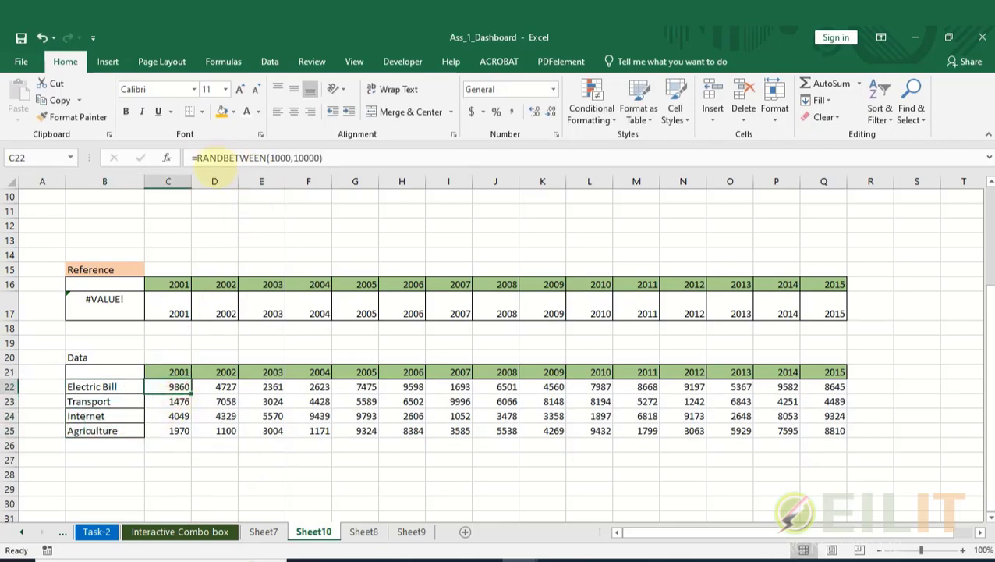
pyautogui.click(198, 158)
pyautogui.moveTo(197, 158); pyautogui.dragTo(266, 159)
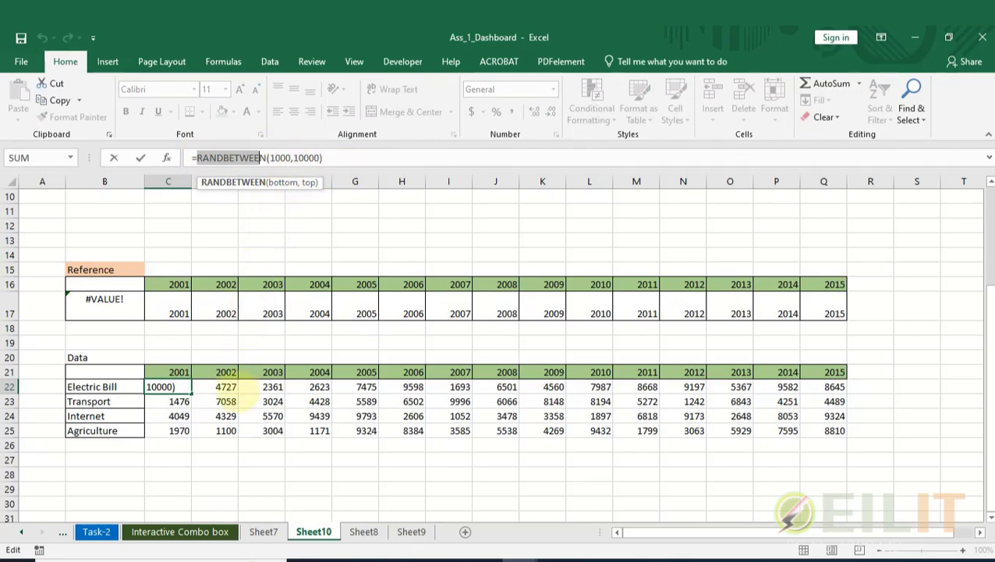
pyautogui.moveTo(289, 158); pyautogui.dragTo(281, 158)
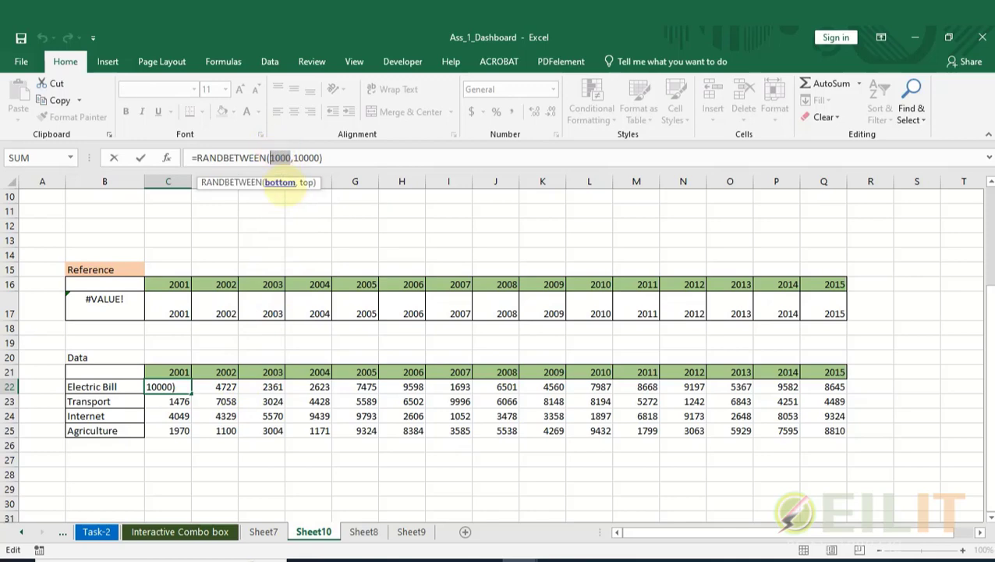
pyautogui.press('BackSpace')
pyautogui.write('00')
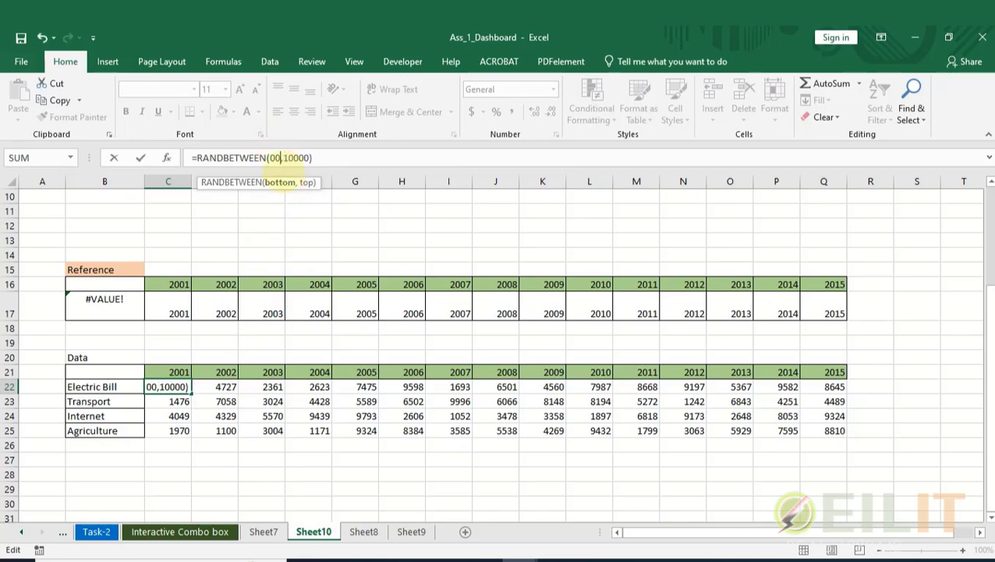
pyautogui.press('BackSpace')
pyautogui.press('BackSpace')
pyautogui.write('999')
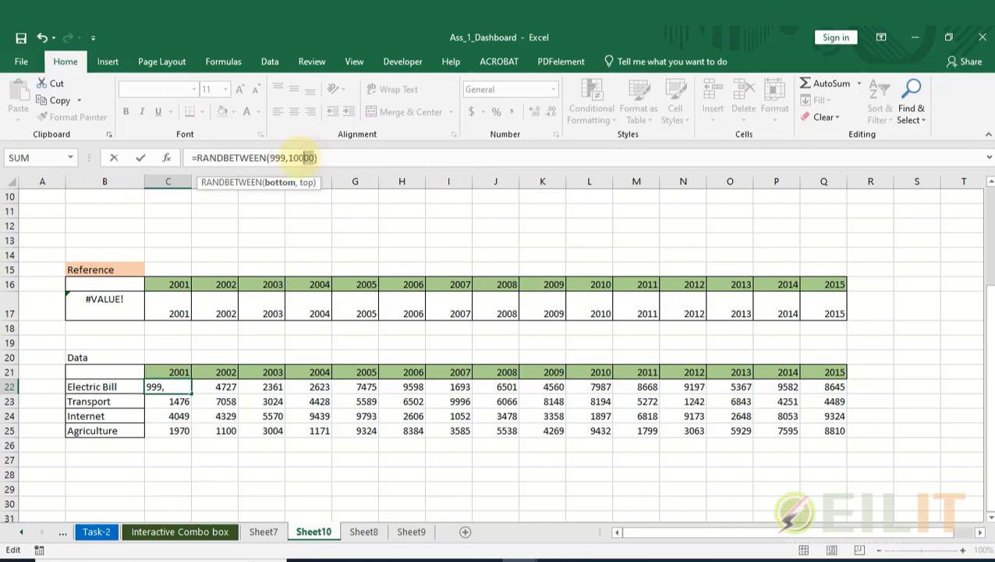
pyautogui.write('9')
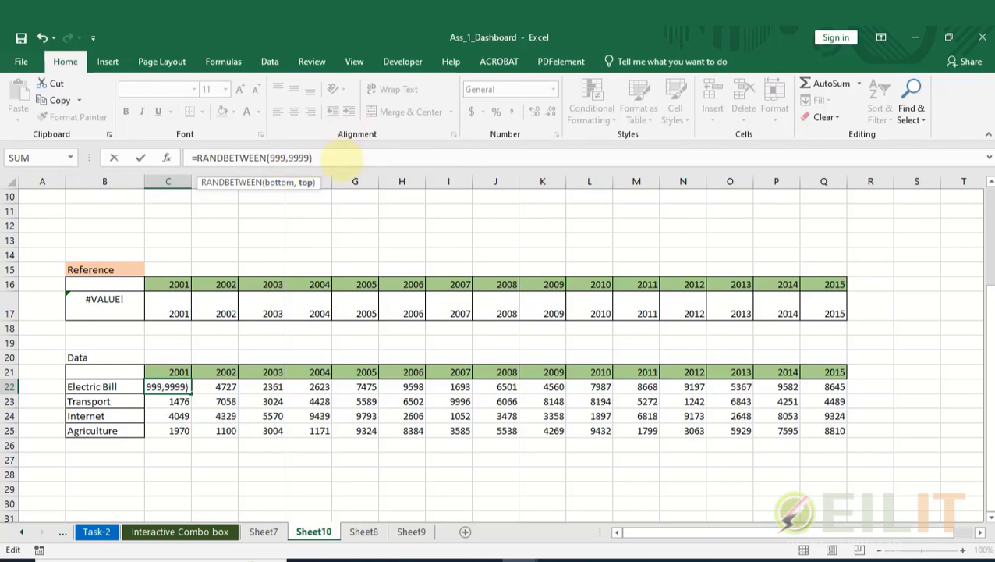
pyautogui.press('Return')
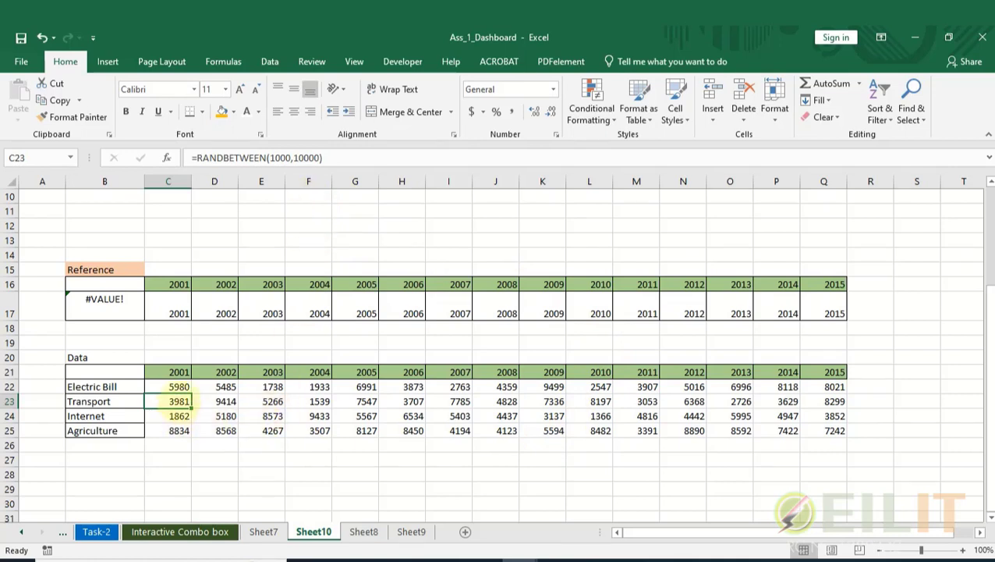
pyautogui.click(181, 386)
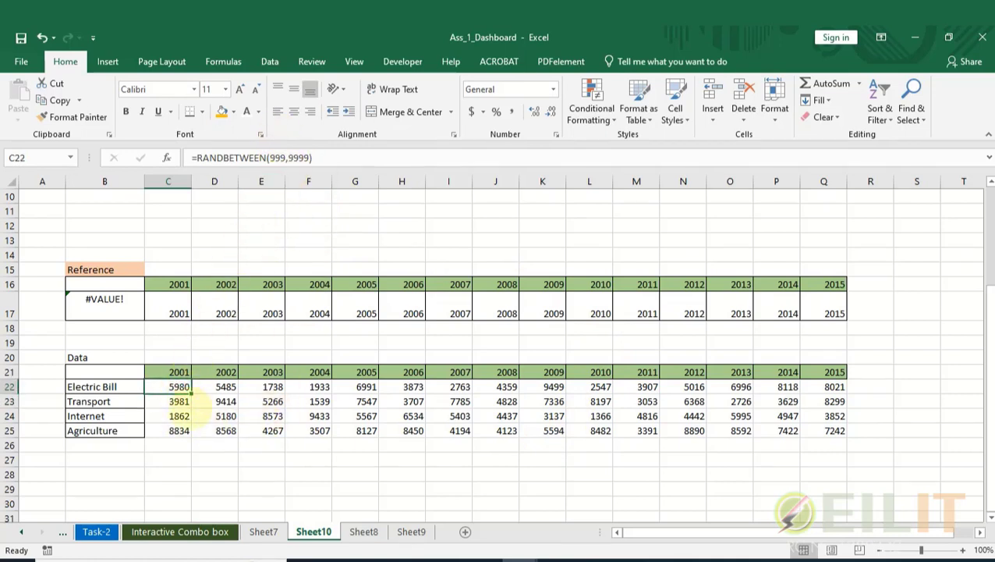
pyautogui.moveTo(192, 393); pyautogui.dragTo(833, 454)
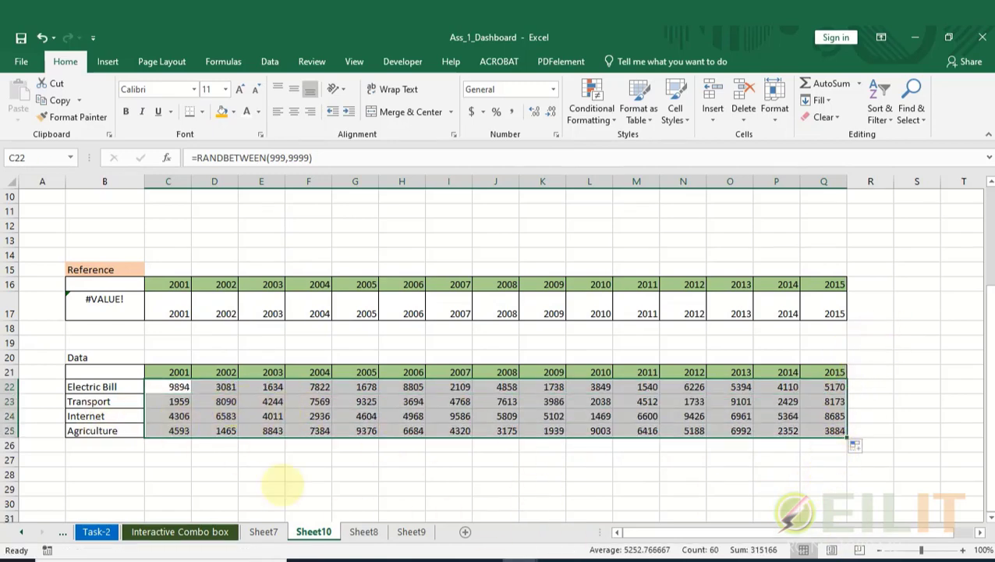
# Step: Clear the formulas from cells C17:Q17 and B17 of the Reference table
pyautogui.click(179, 316)
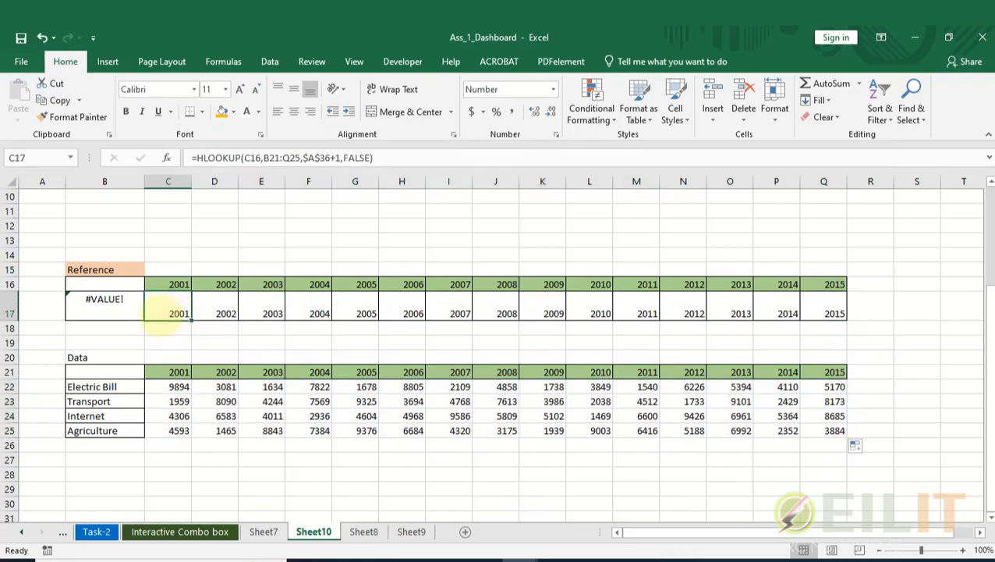
pyautogui.moveTo(175, 316); pyautogui.dragTo(803, 316)
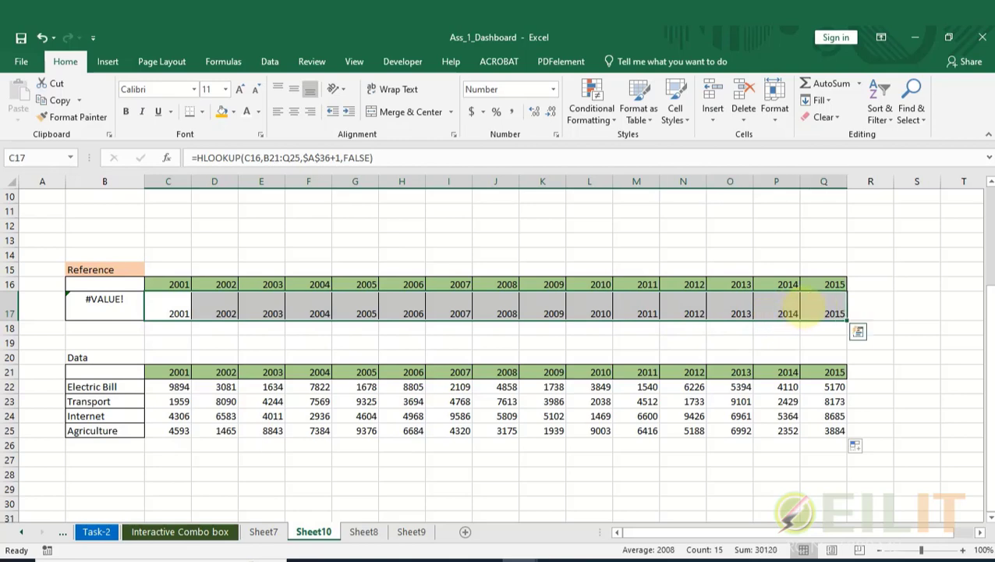
pyautogui.press('Delete')
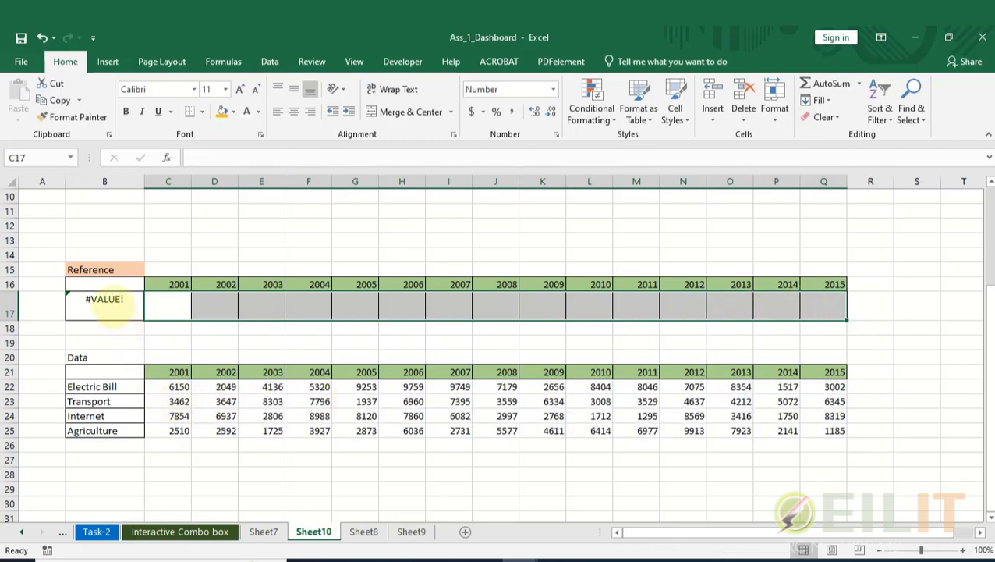
pyautogui.click(109, 307)
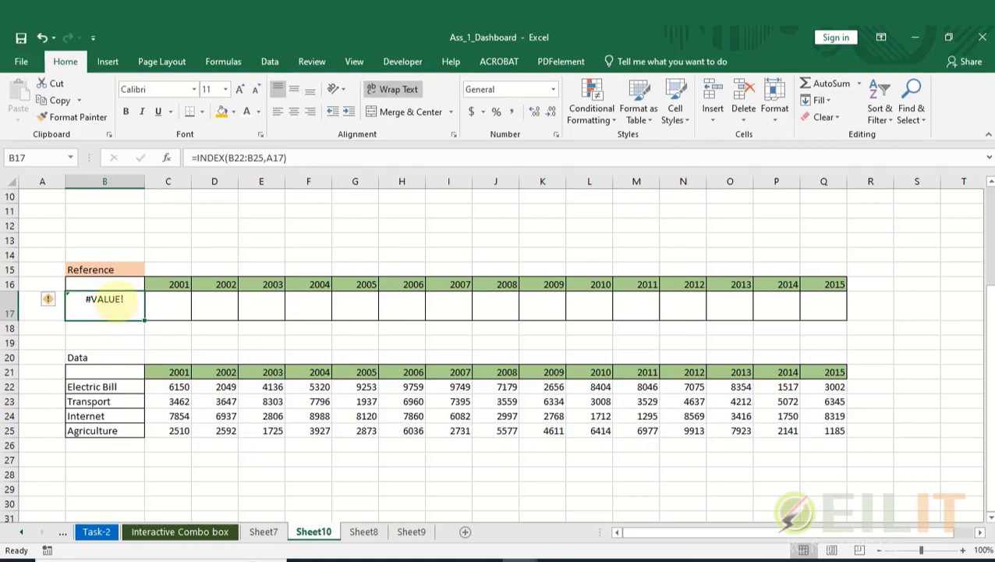
pyautogui.click(266, 157)
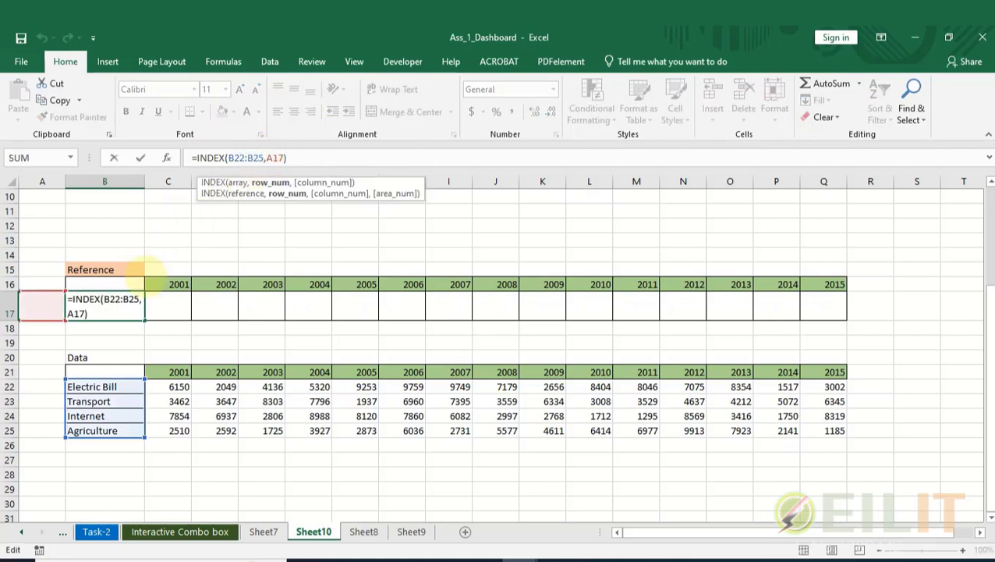
pyautogui.moveTo(288, 157); pyautogui.dragTo(194, 157)
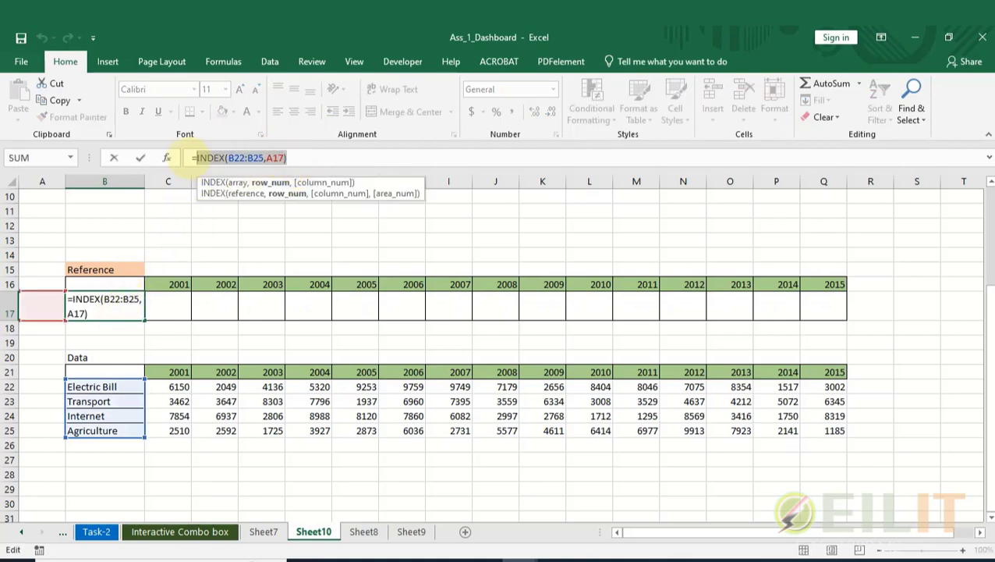
pyautogui.press('Escape')
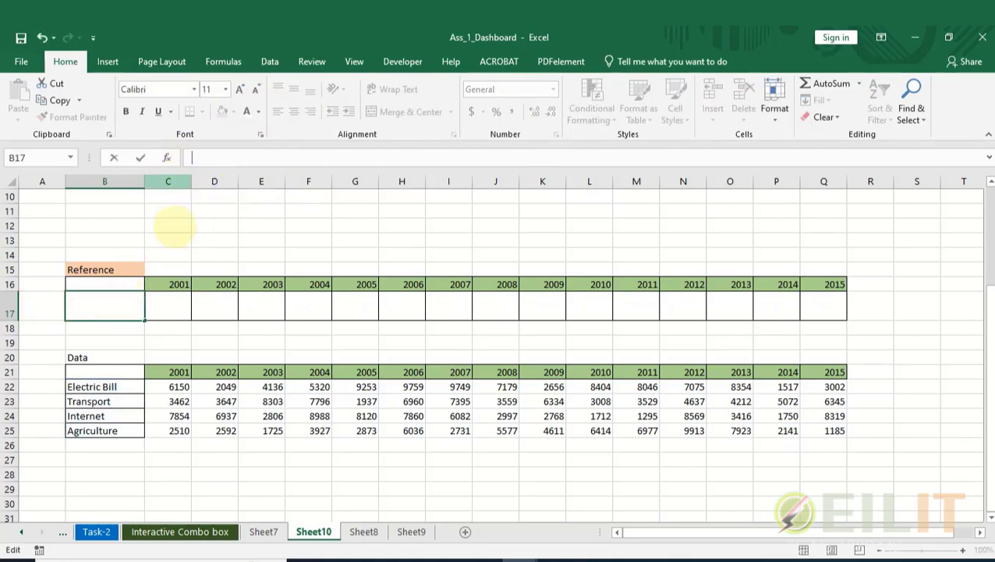
pyautogui.click(200, 241)
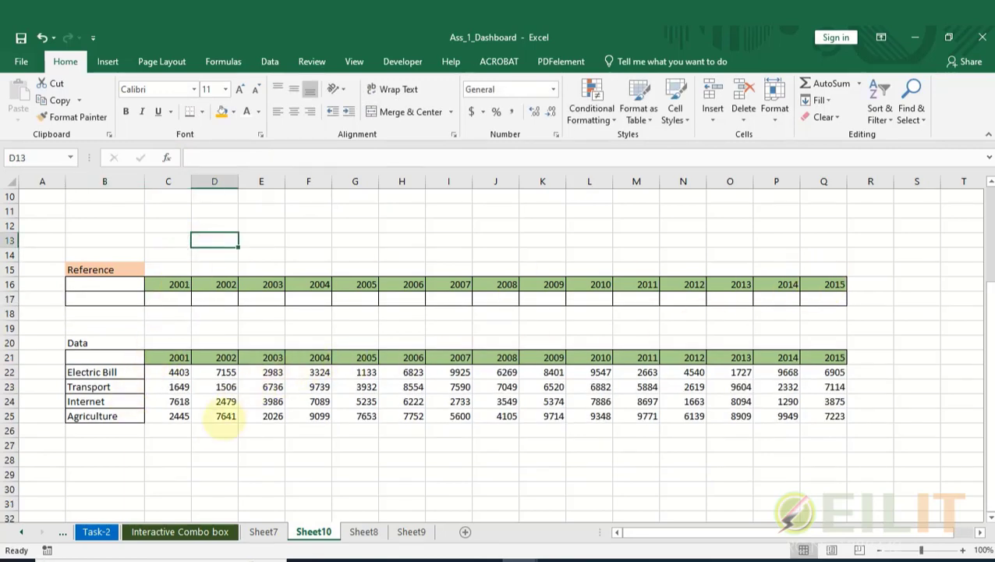
# Step: Insert a Combo Box form control over cell B6, extending partway into column C
pyautogui.scroll(2, 242, 413)
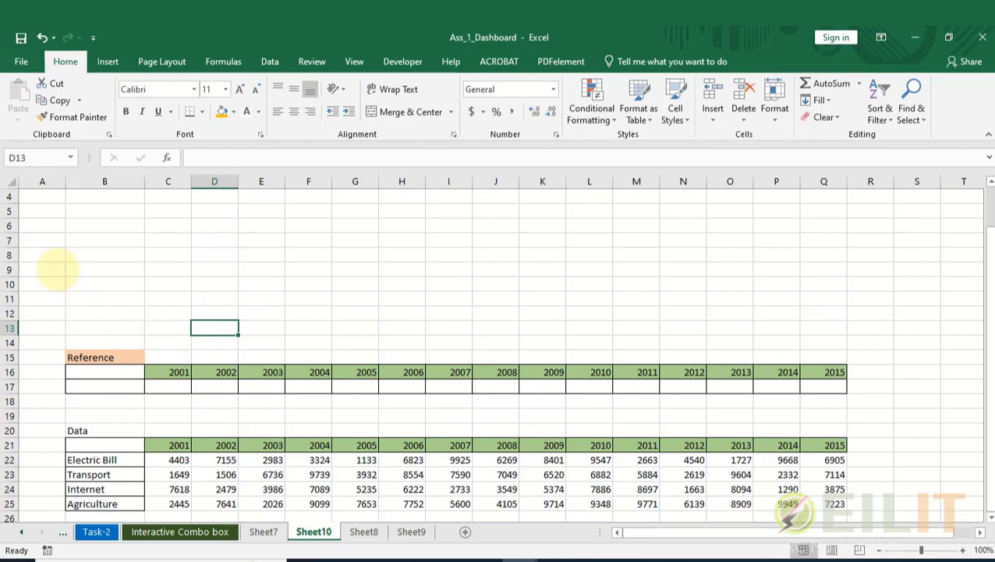
pyautogui.click(82, 224)
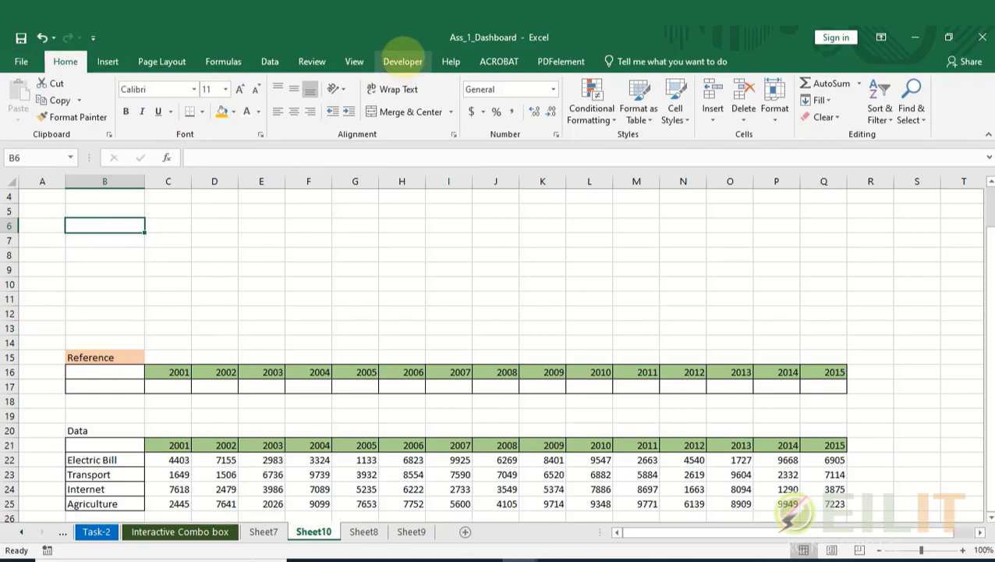
pyautogui.click(403, 54)
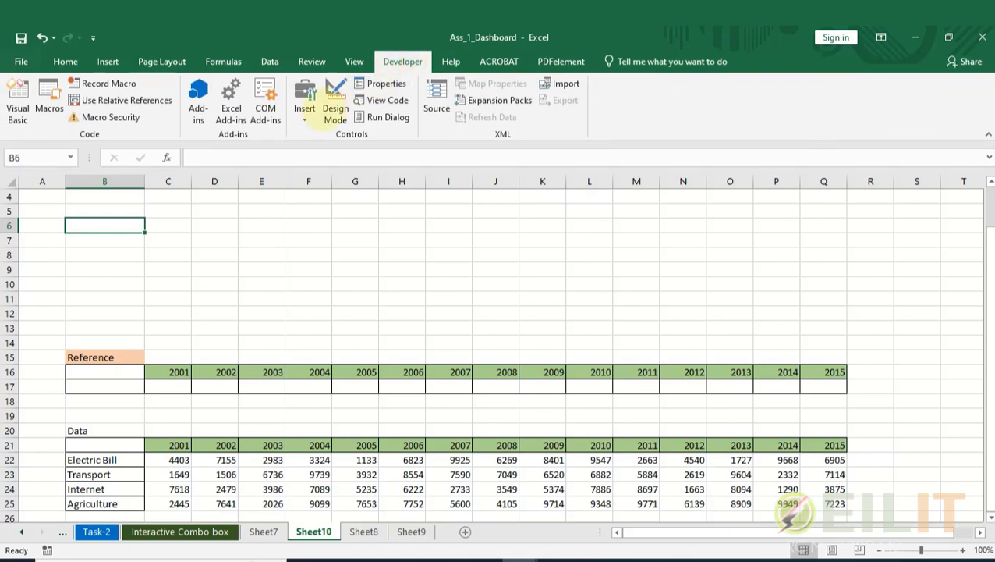
pyautogui.click(303, 105)
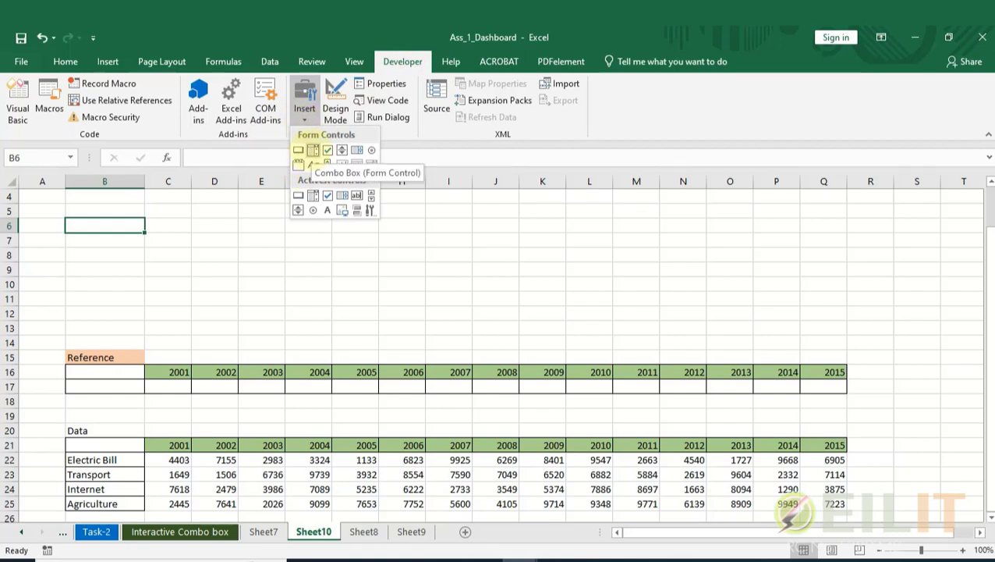
pyautogui.click(313, 150)
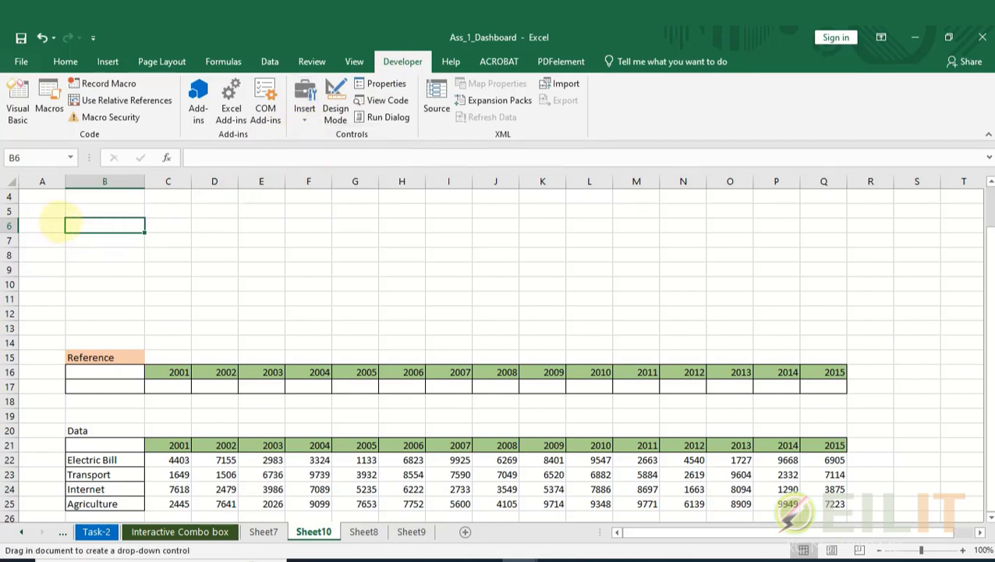
pyautogui.moveTo(66, 219); pyautogui.dragTo(165, 230)
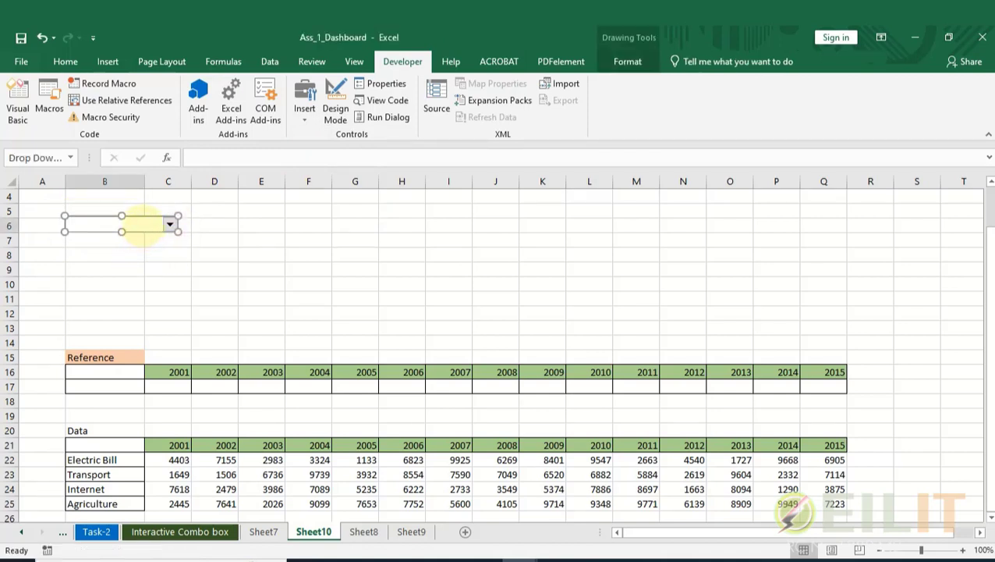
# Step: Set the combo box's input range to the expense categories in $B$22:$B$25
pyautogui.rightClick(143, 224)
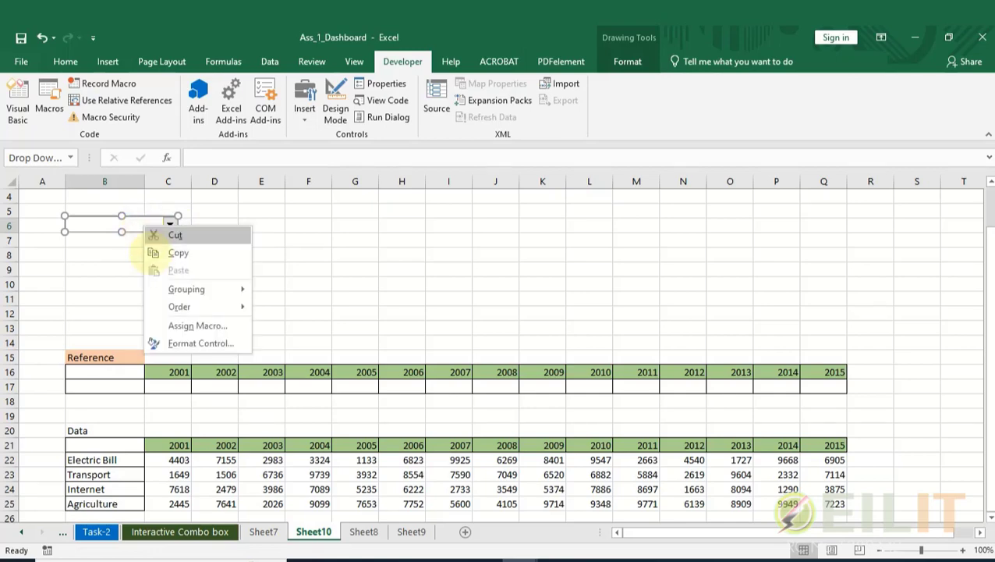
pyautogui.click(176, 343)
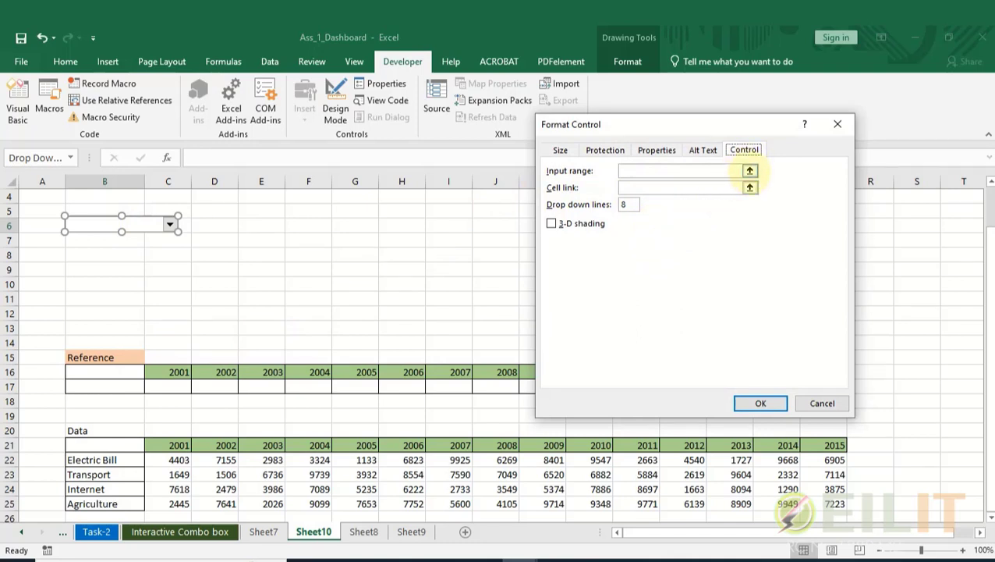
pyautogui.click(749, 171)
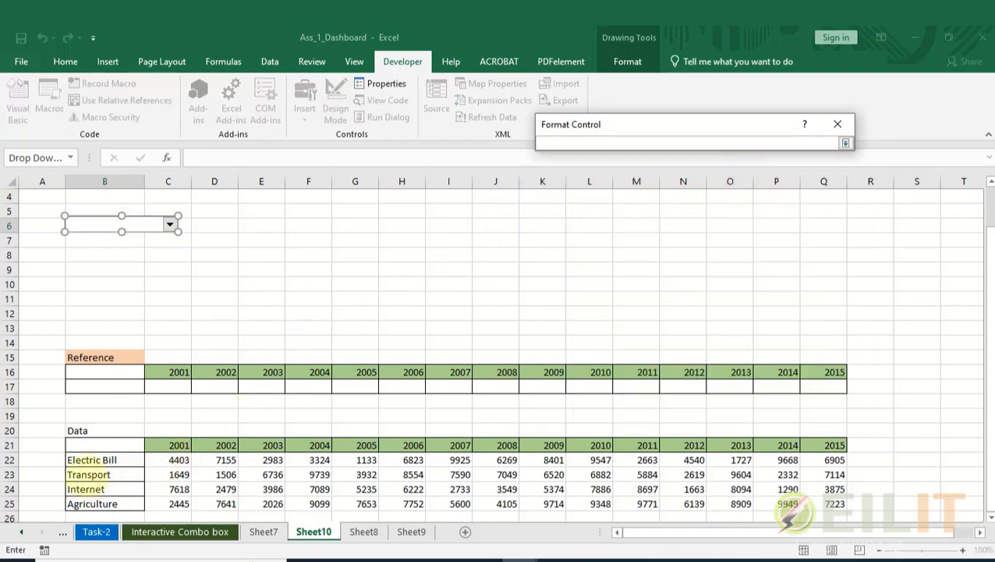
pyautogui.moveTo(91, 460); pyautogui.dragTo(90, 504)
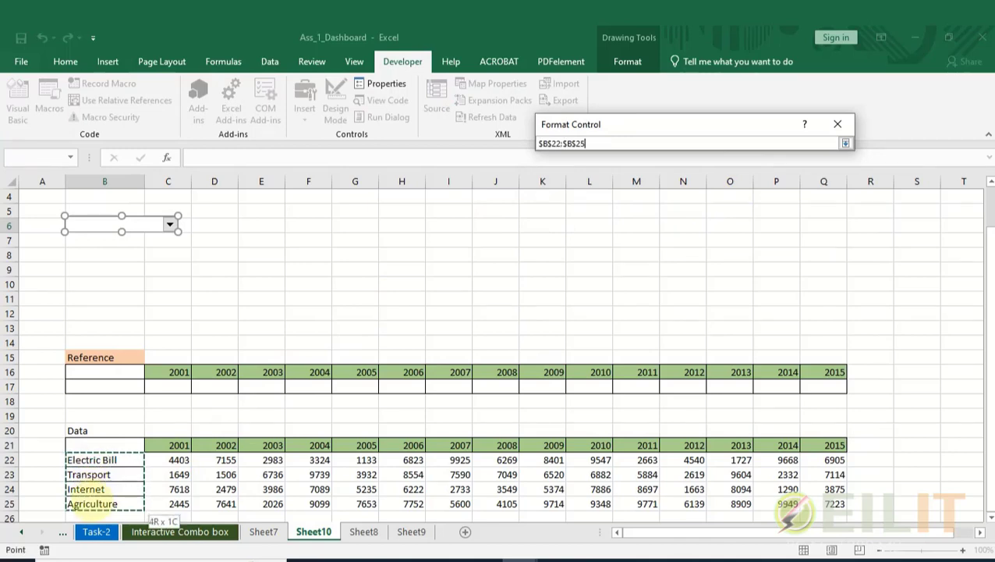
pyautogui.click(844, 143)
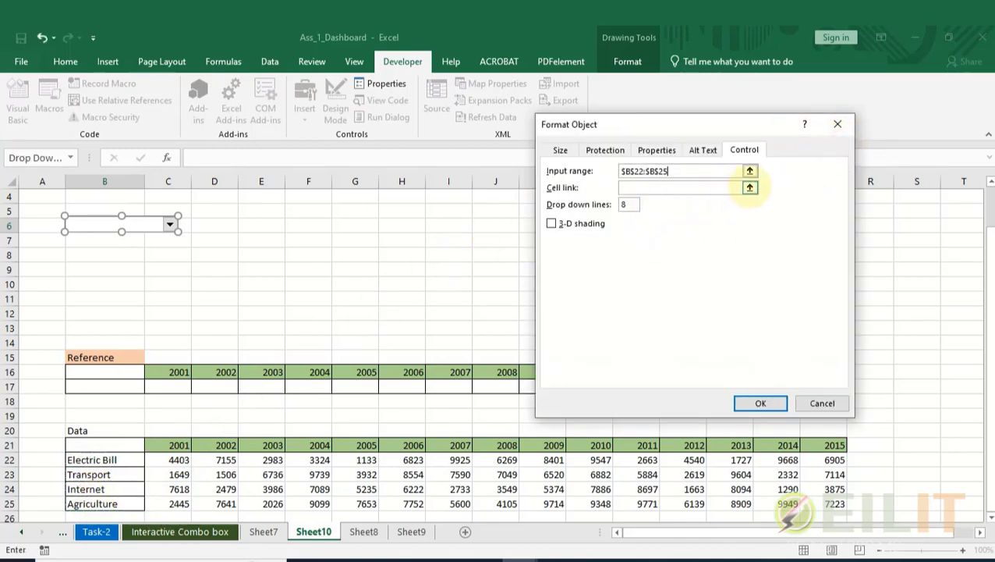
# Step: Link the combo box to cell $A$17, enable 3-D shading, and apply the control settings
pyautogui.click(750, 187)
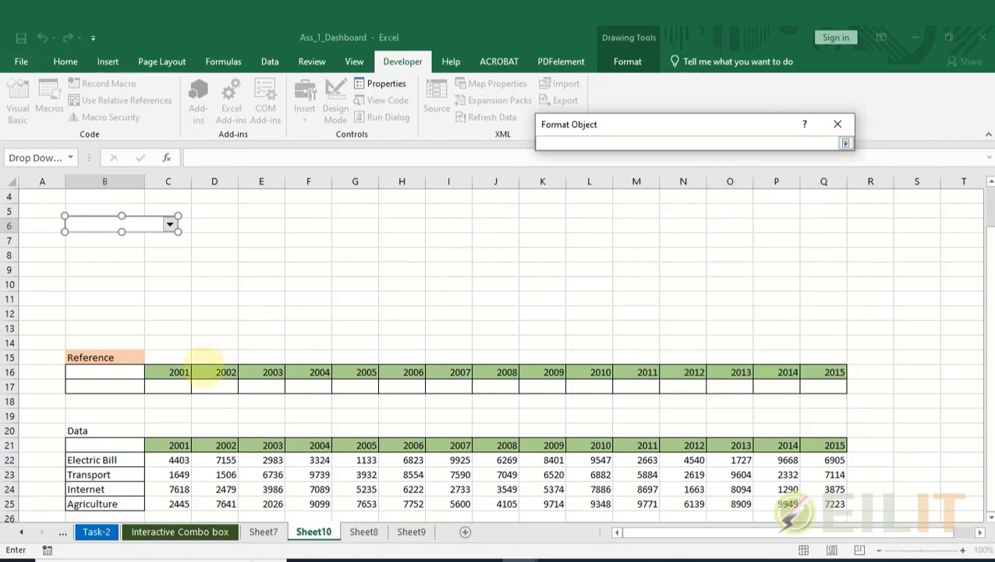
pyautogui.click(45, 386)
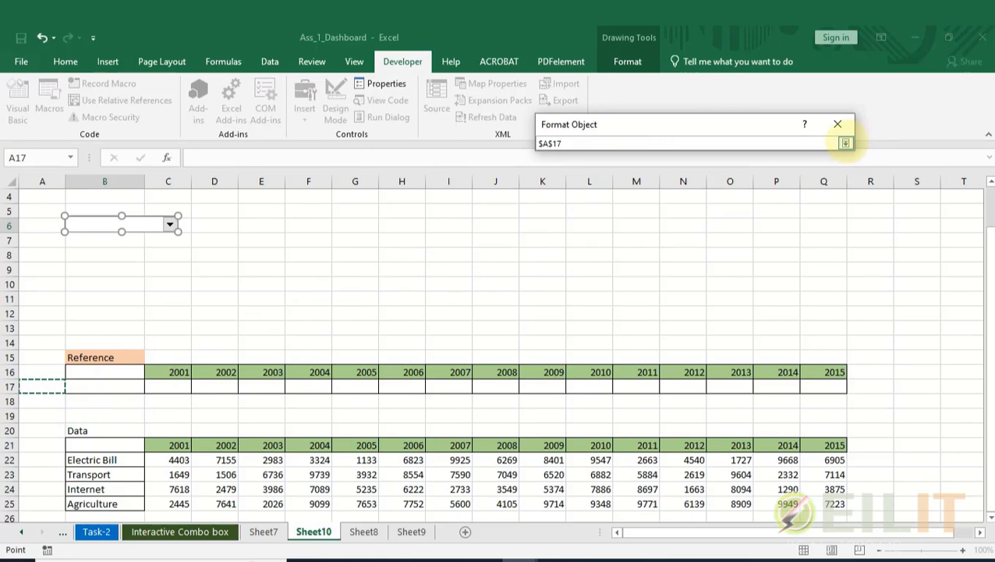
pyautogui.click(844, 143)
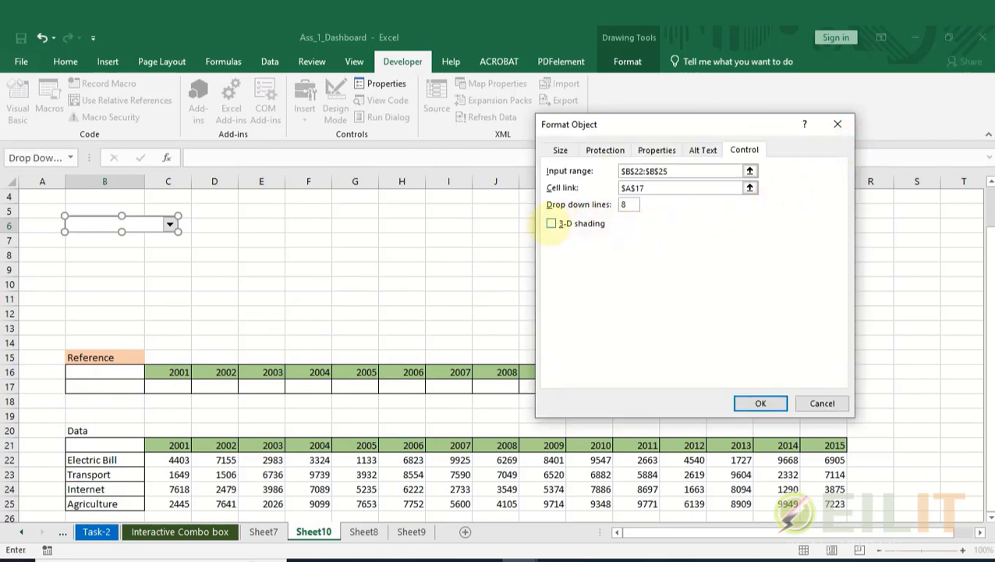
pyautogui.click(552, 223)
pyautogui.click(737, 400)
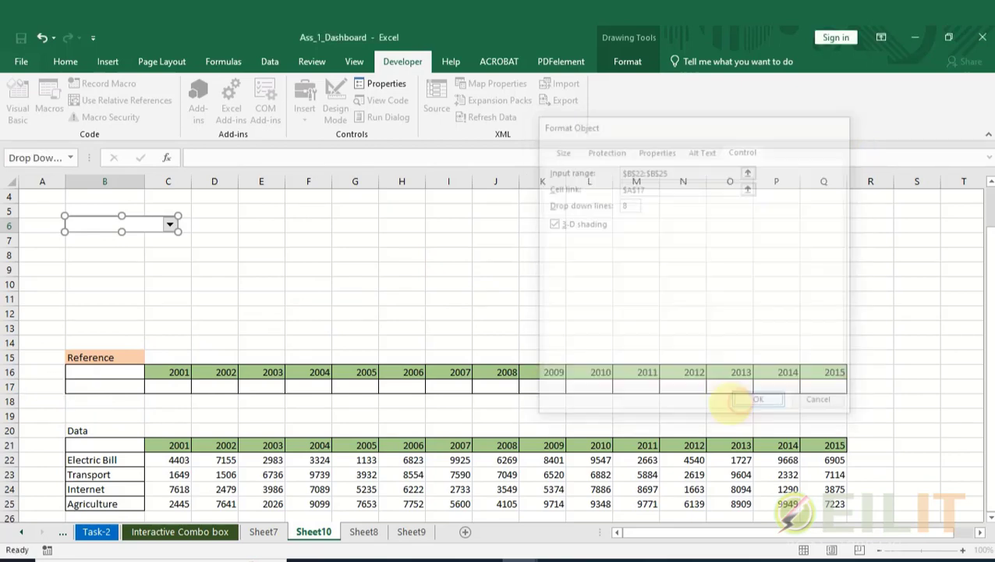
pyautogui.click(255, 236)
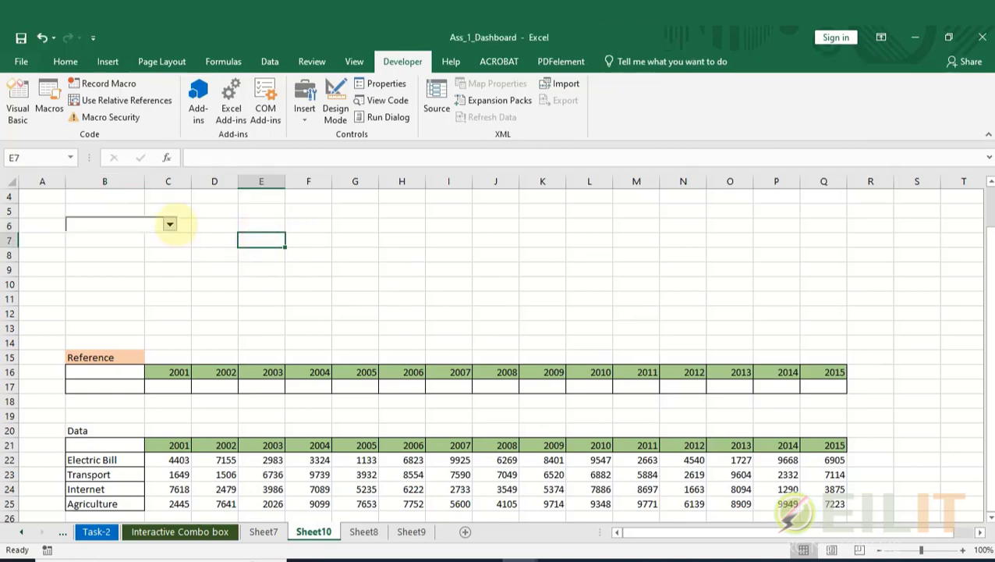
# Step: Test the combo box's cell link by choosing Electric Bill, Transport, Internet and finally Agriculture
pyautogui.click(169, 224)
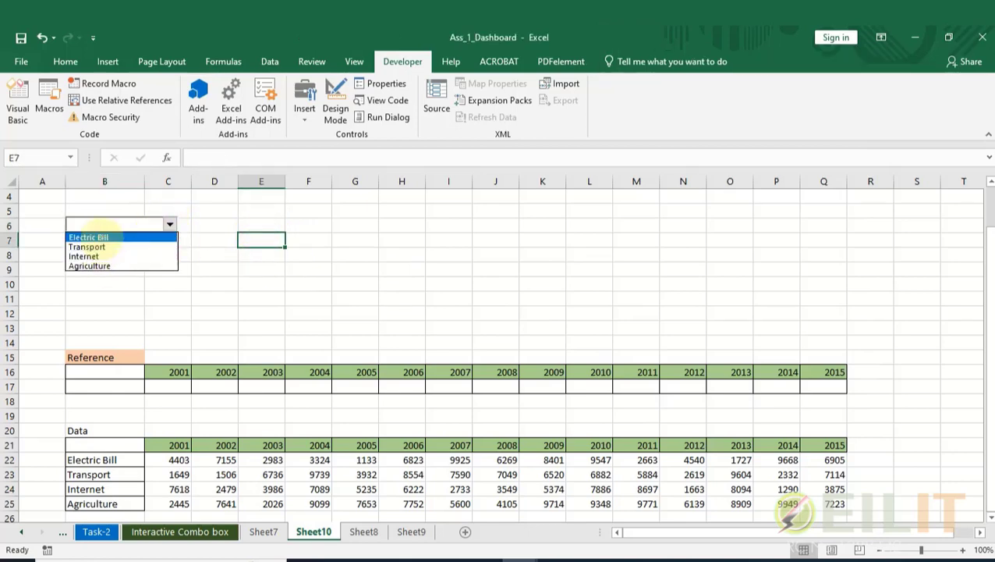
pyautogui.click(109, 237)
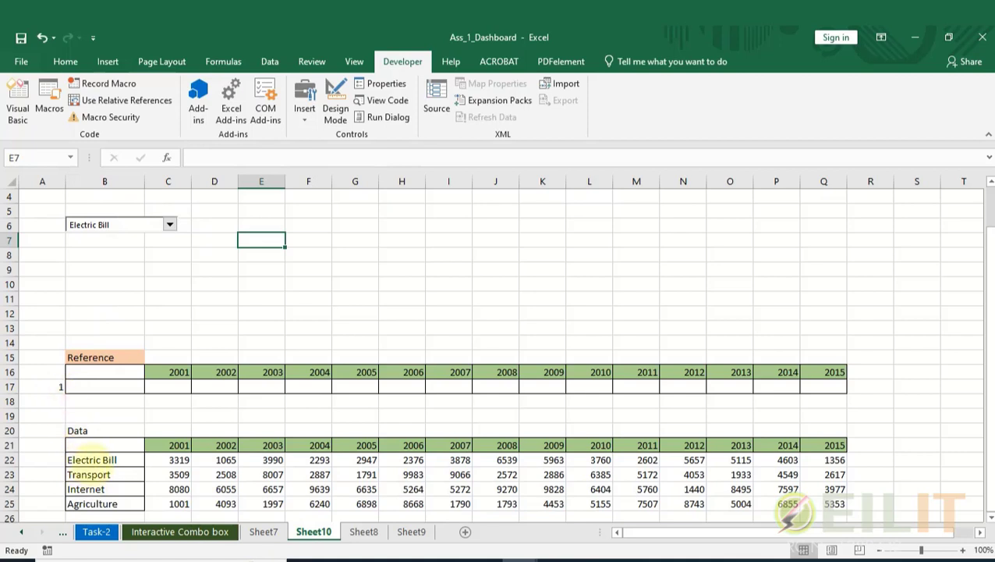
pyautogui.click(169, 224)
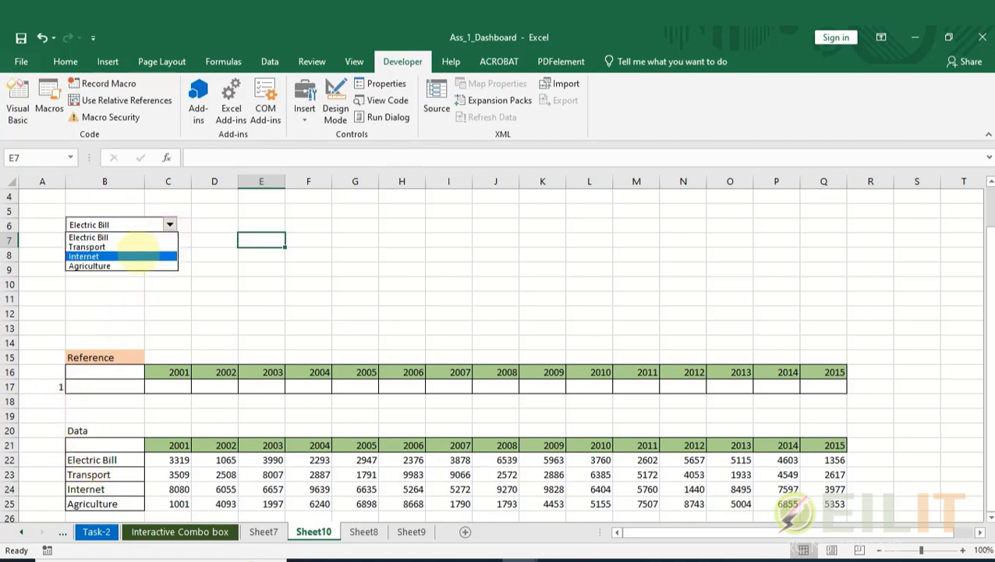
pyautogui.click(137, 247)
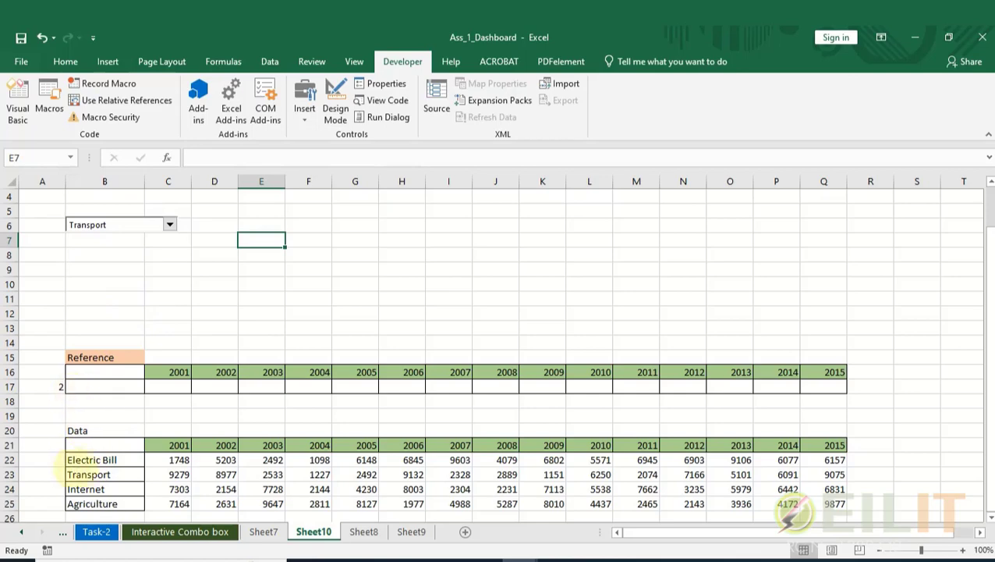
pyautogui.click(169, 224)
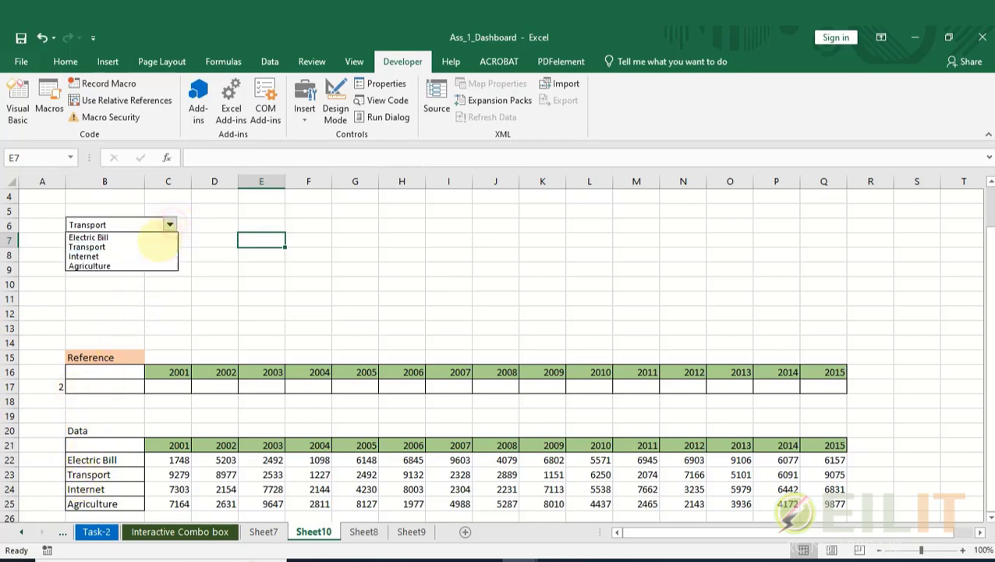
pyautogui.click(125, 258)
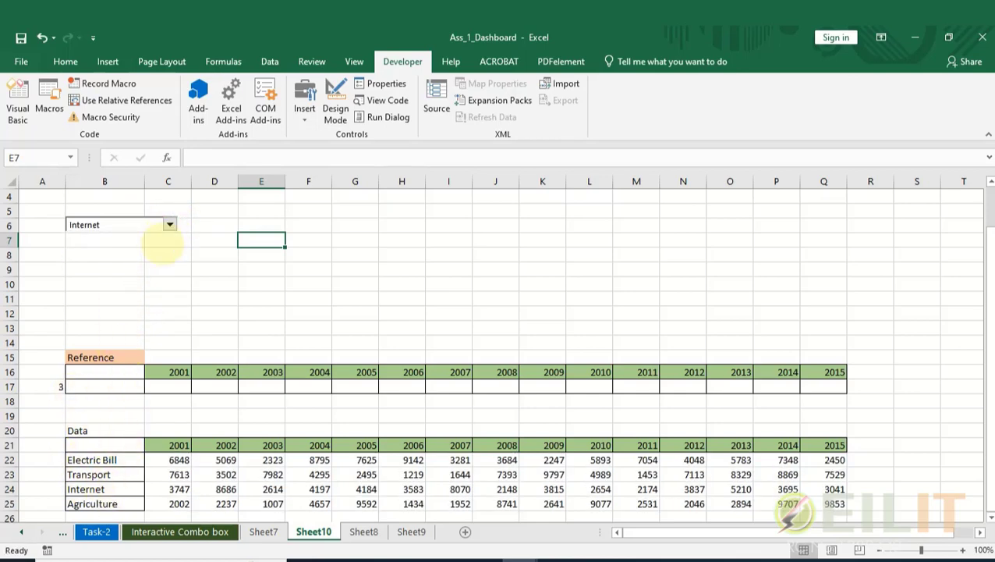
pyautogui.click(169, 225)
pyautogui.click(134, 268)
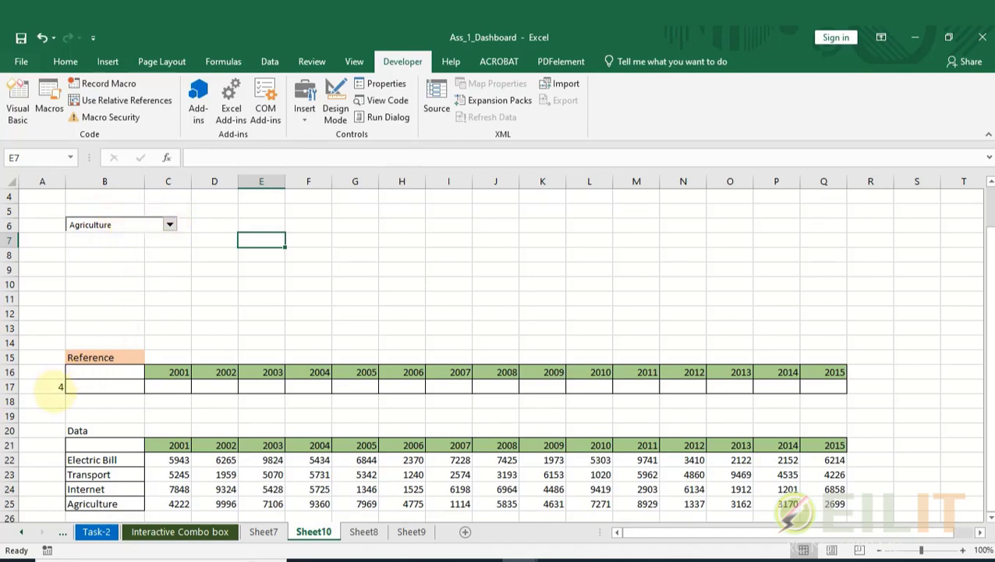
# Step: Enter =INDEX(B22:B25,A17) in cell B17 to return the expense category chosen in the combo box
pyautogui.click(93, 387)
pyautogui.write('=')
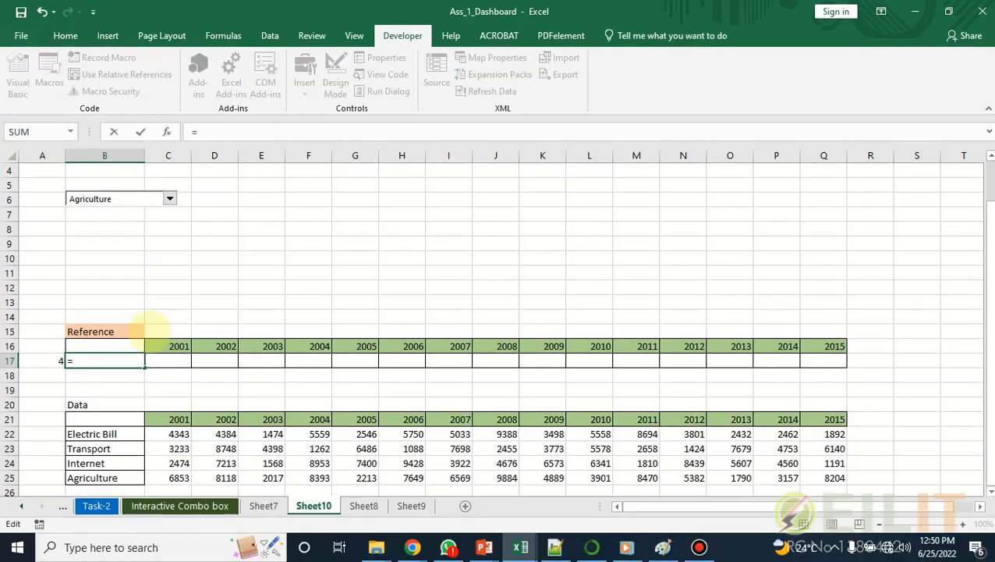
pyautogui.write('inde')
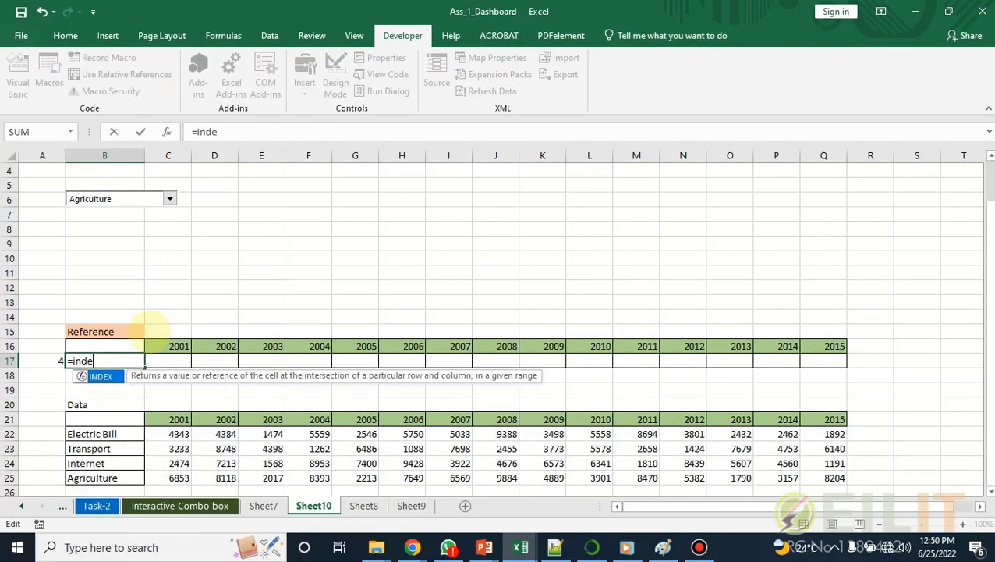
pyautogui.write('x(')
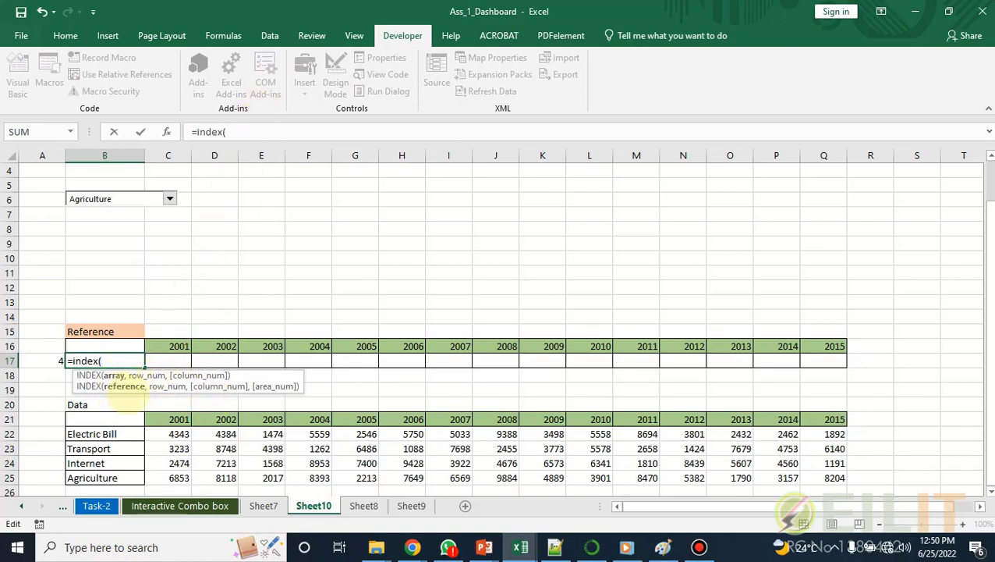
pyautogui.moveTo(88, 435); pyautogui.dragTo(89, 478)
pyautogui.click(269, 131)
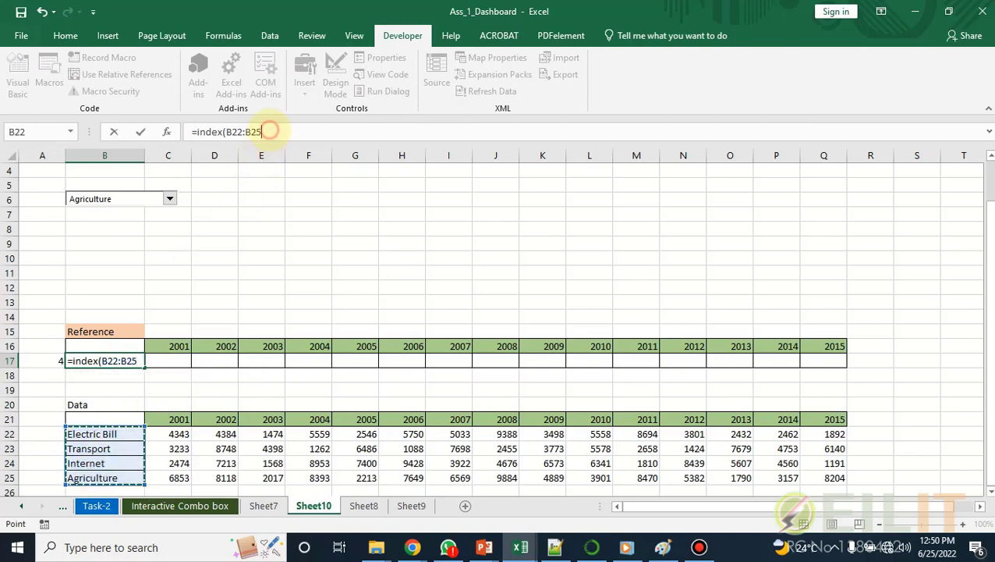
pyautogui.write(',')
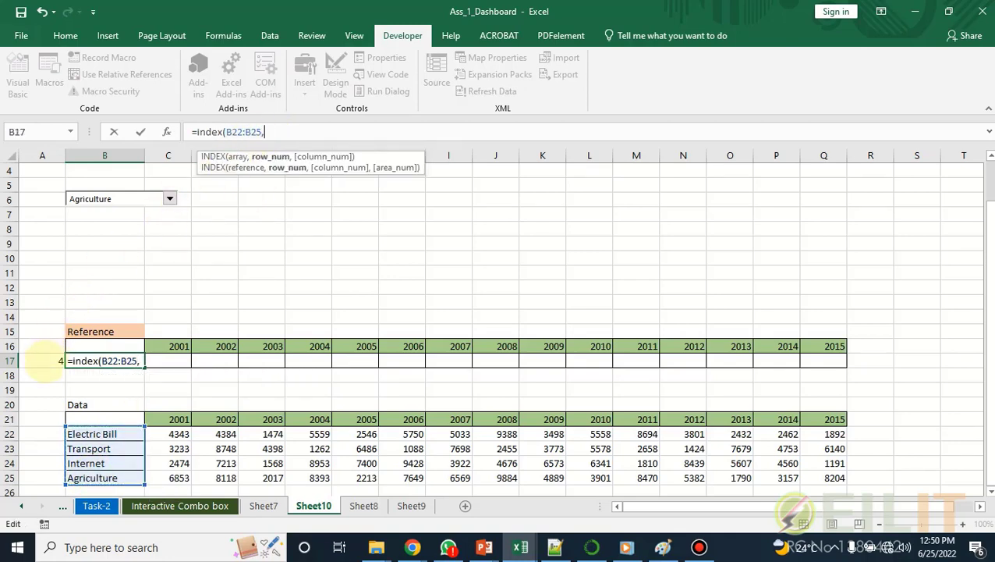
pyautogui.click(43, 361)
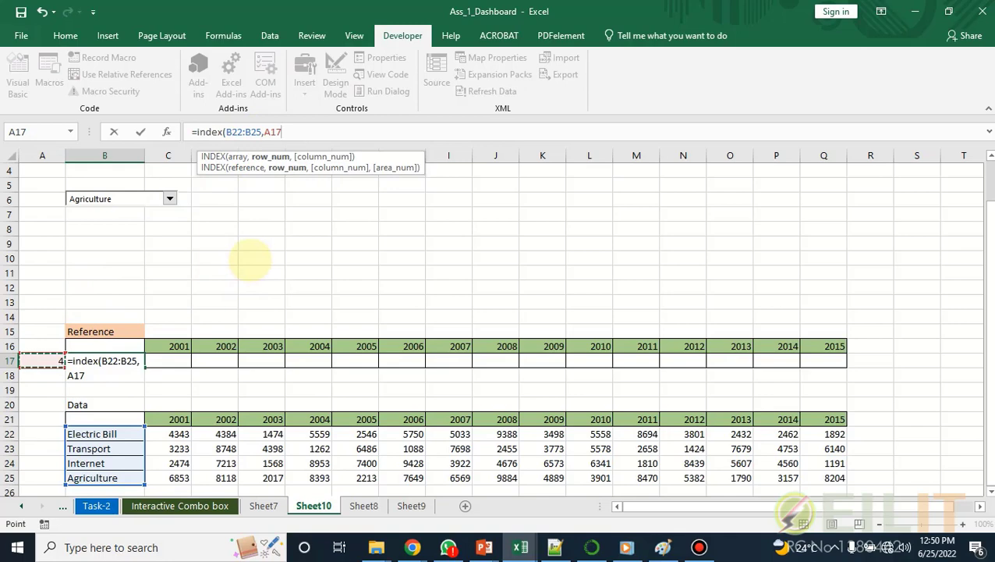
pyautogui.click(288, 132)
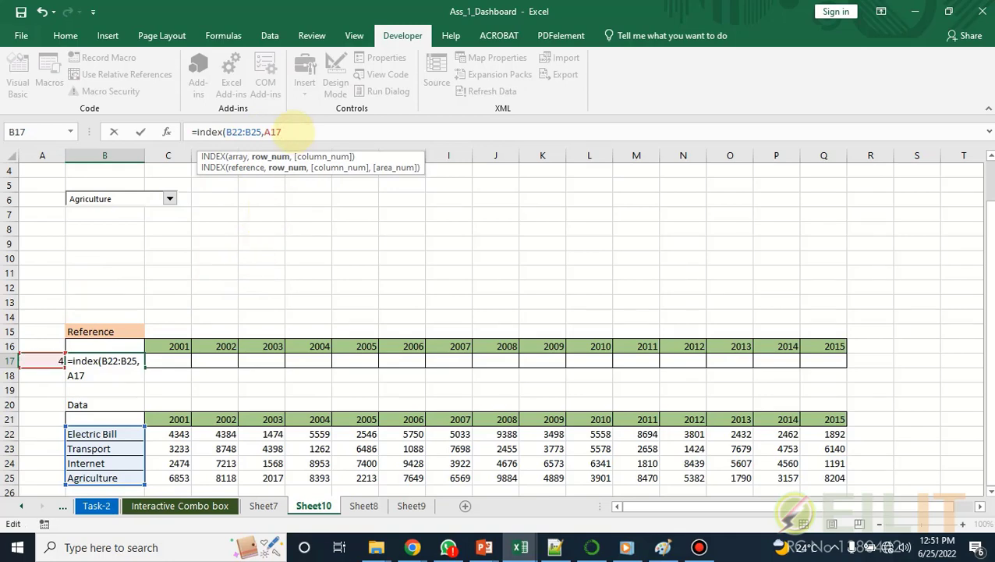
pyautogui.write(')')
pyautogui.press('Return')
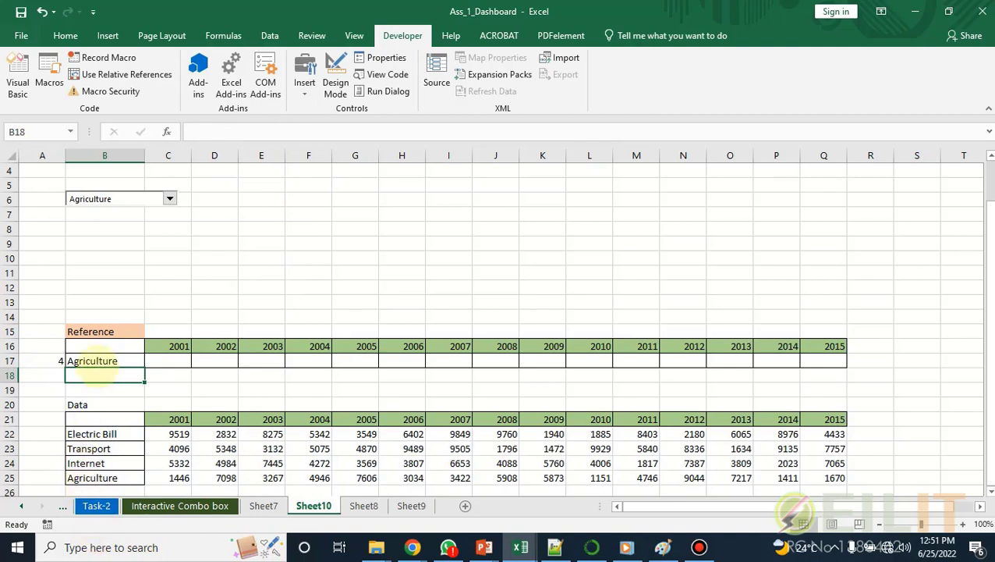
# Step: Test the INDEX formula in B17 by choosing Electric Bill and finally Internet in the combo box
pyautogui.click(170, 199)
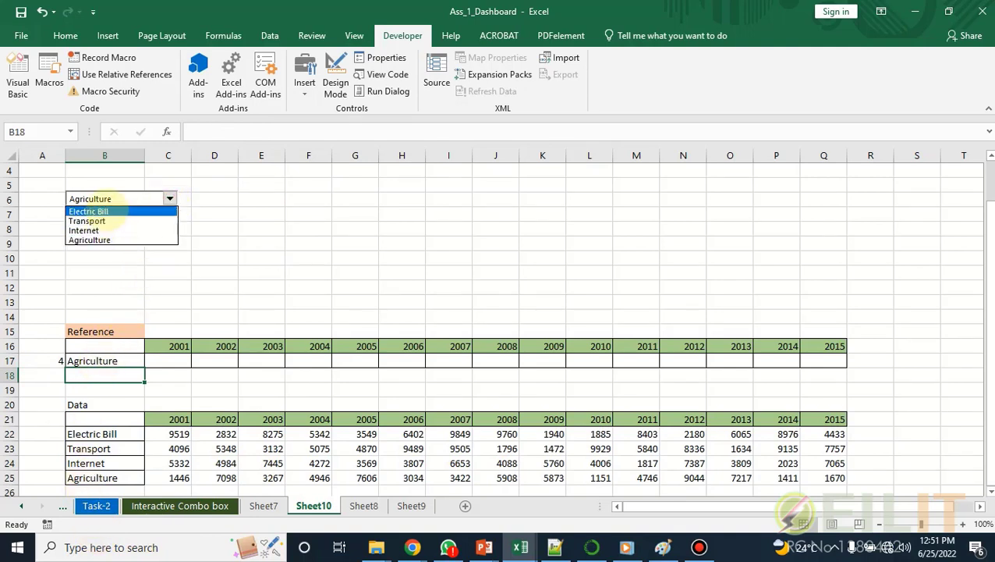
pyautogui.click(106, 212)
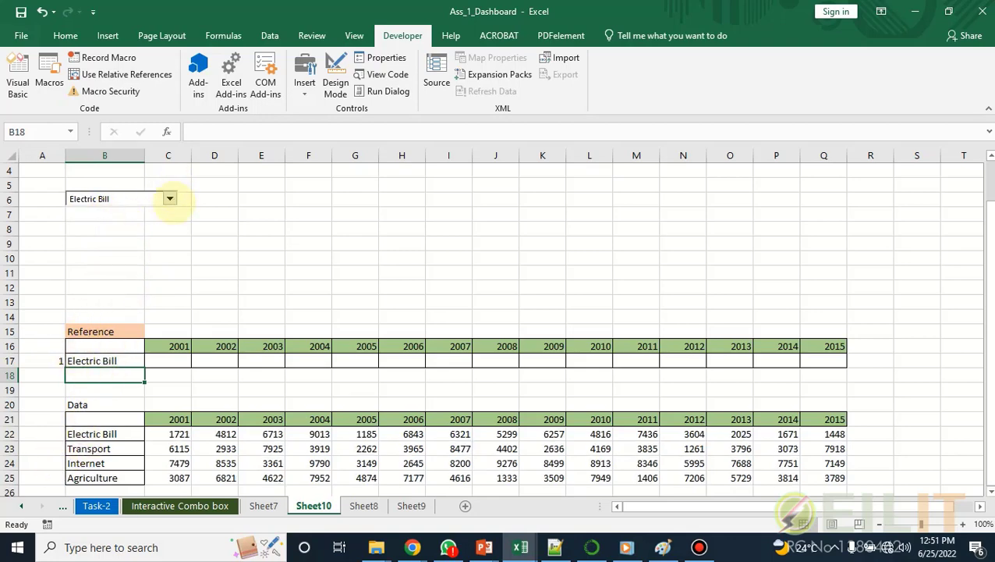
pyautogui.click(169, 199)
pyautogui.click(131, 228)
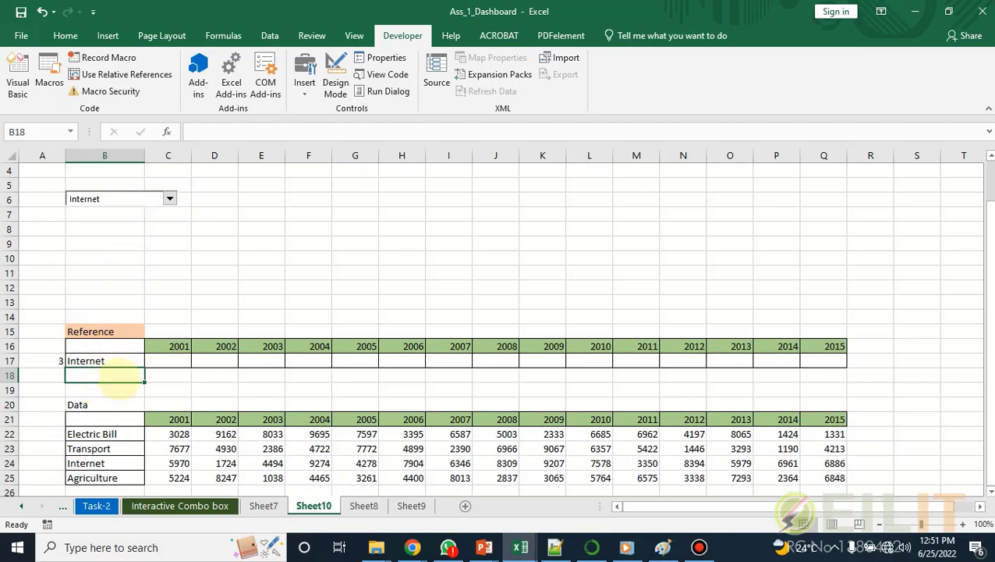
pyautogui.click(119, 361)
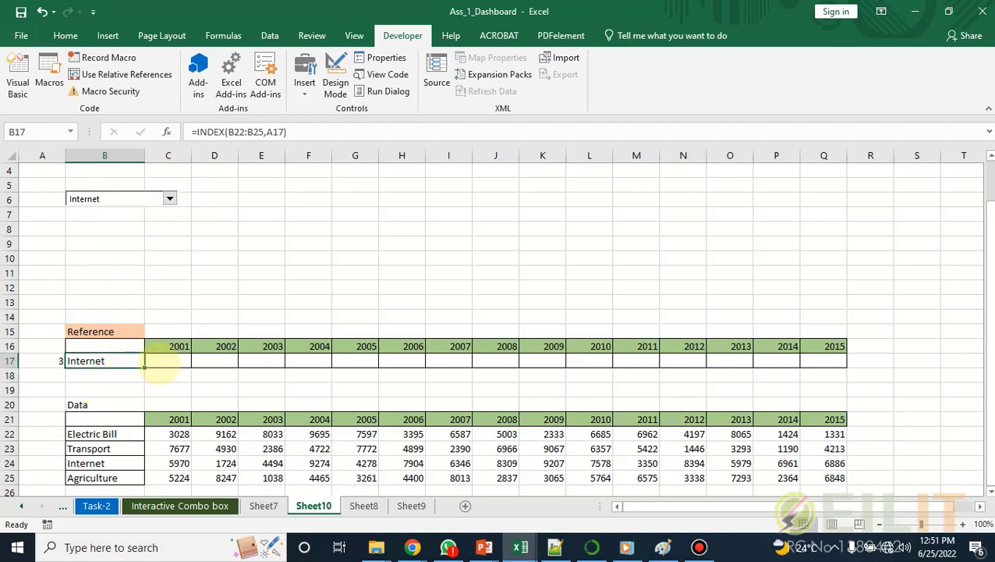
# Step: Start an HLOOKUP formula in cell C17, under the 2001 heading of the Reference table
pyautogui.click(160, 363)
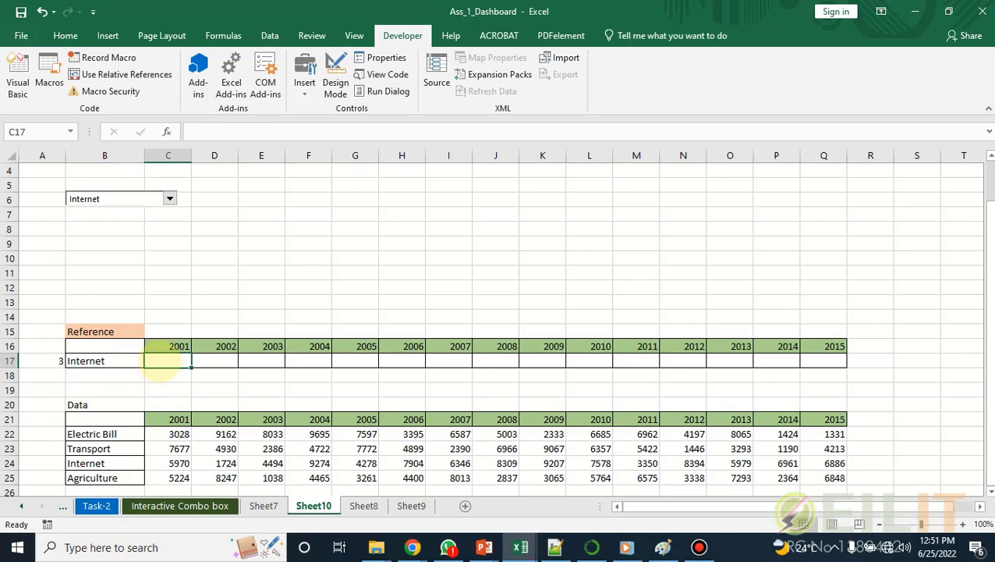
pyautogui.write('=')
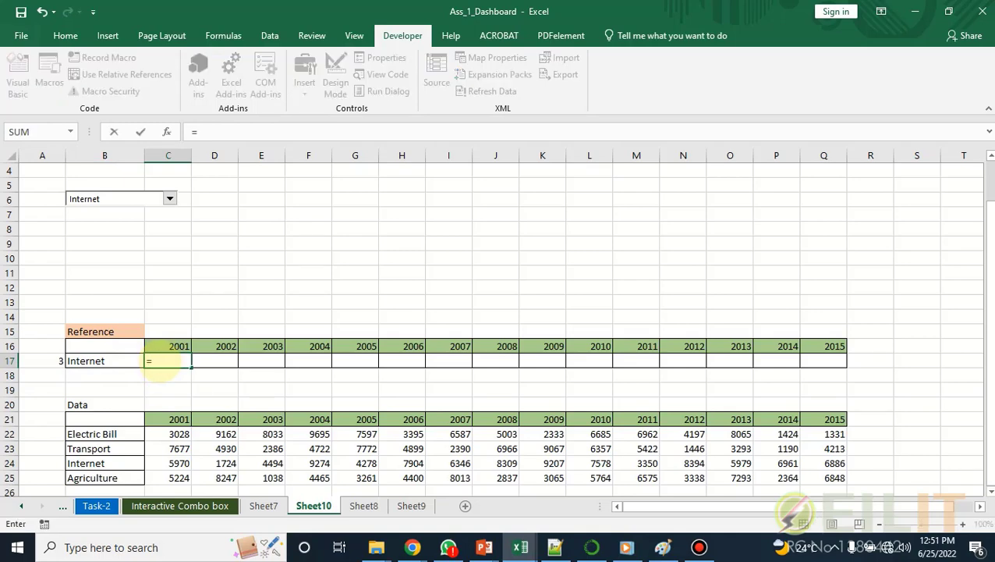
pyautogui.write('h')
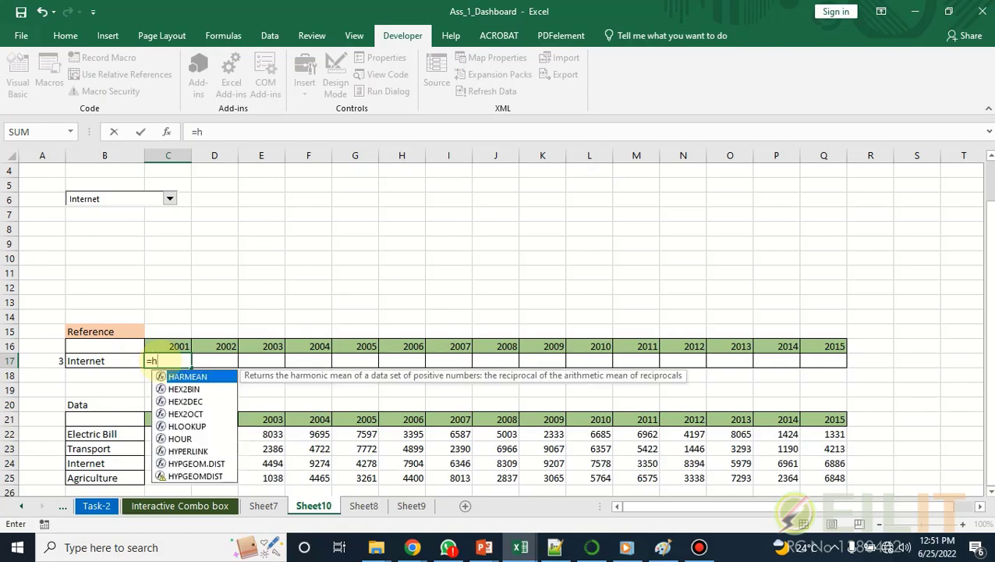
pyautogui.write('l')
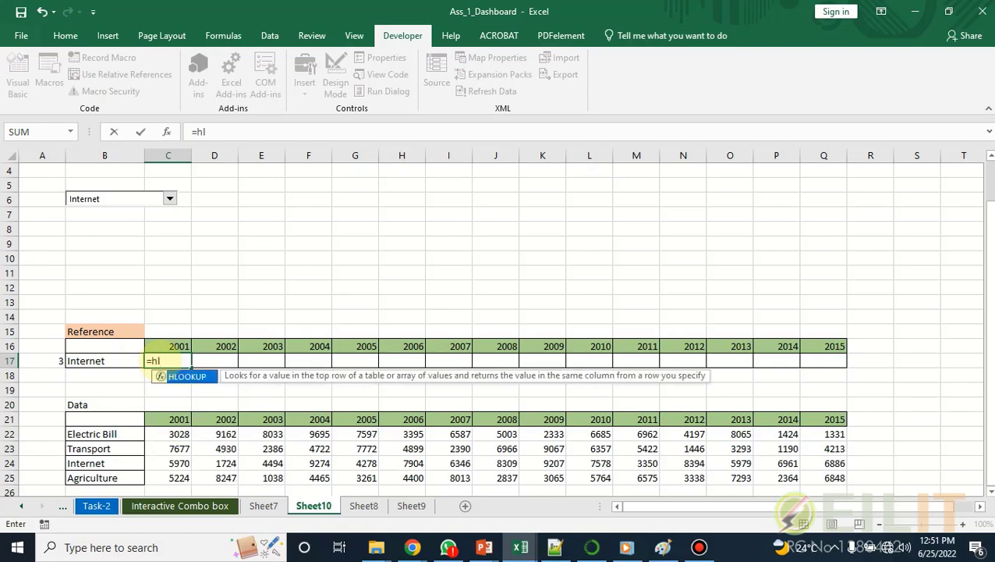
pyautogui.press('Return')
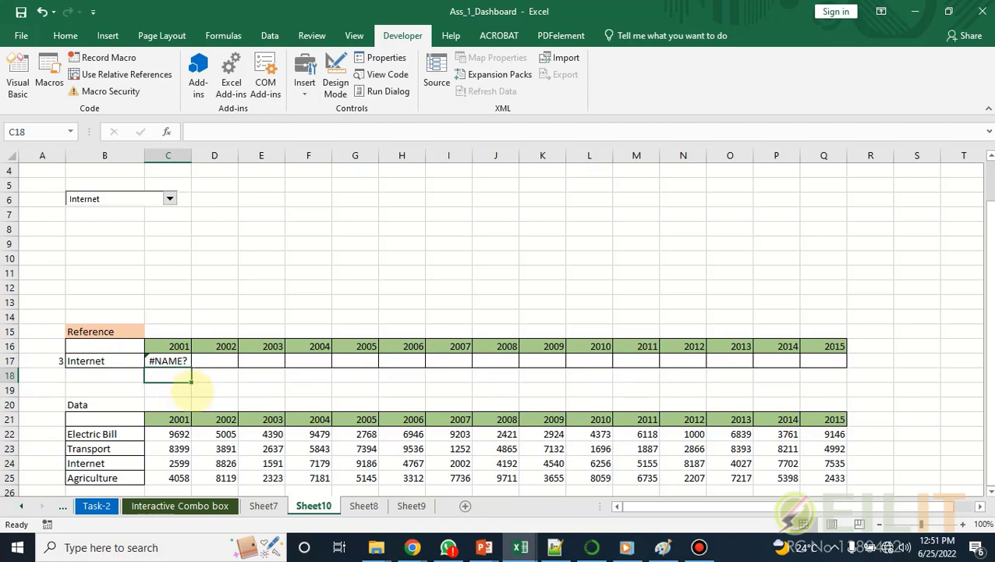
pyautogui.click(165, 362)
pyautogui.click(209, 131)
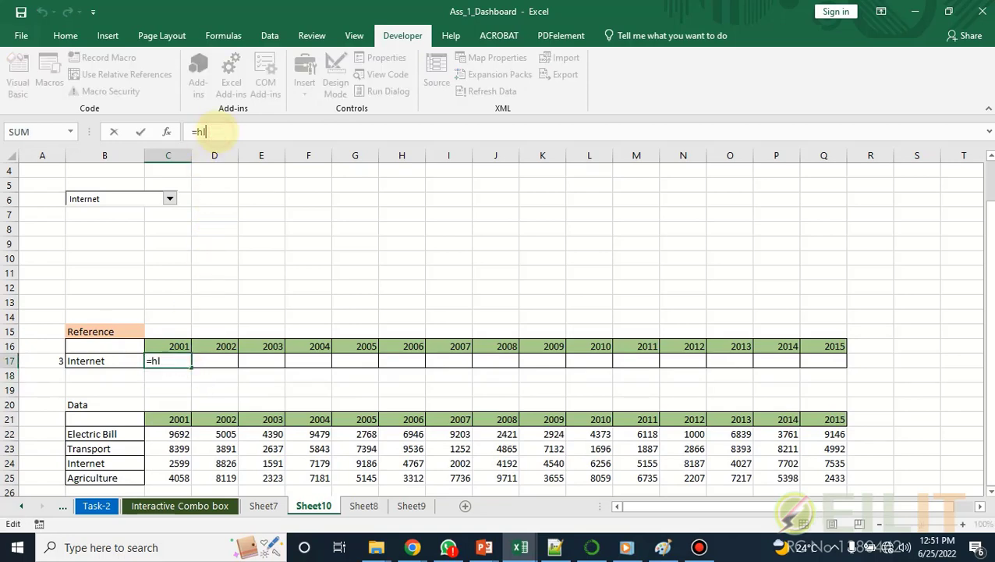
pyautogui.press('BackSpace')
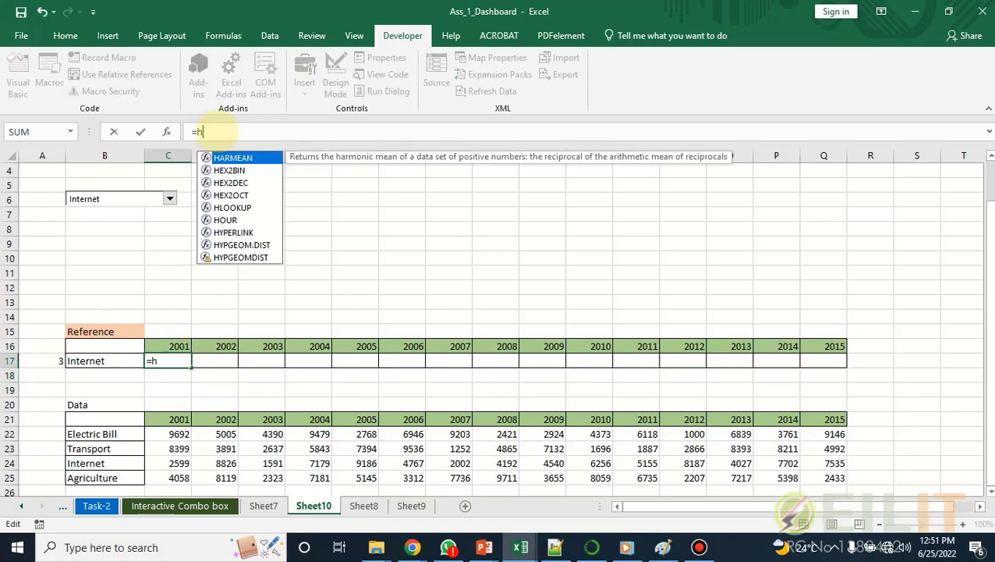
pyautogui.write('lo')
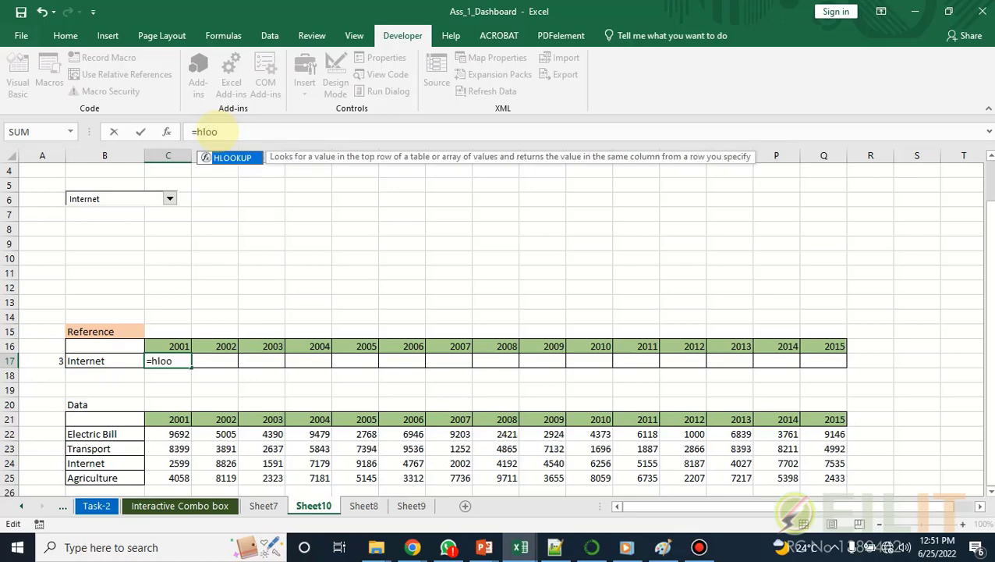
pyautogui.write('o')
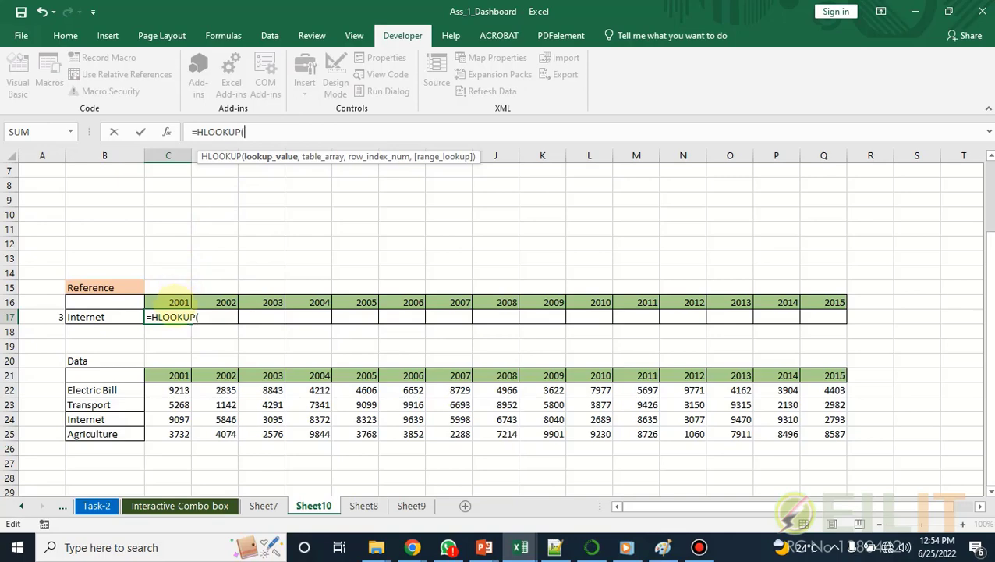
# Step: Set the HLOOKUP's lookup value to C16 and its table array to the Data table range B21:Q25
pyautogui.click(177, 303)
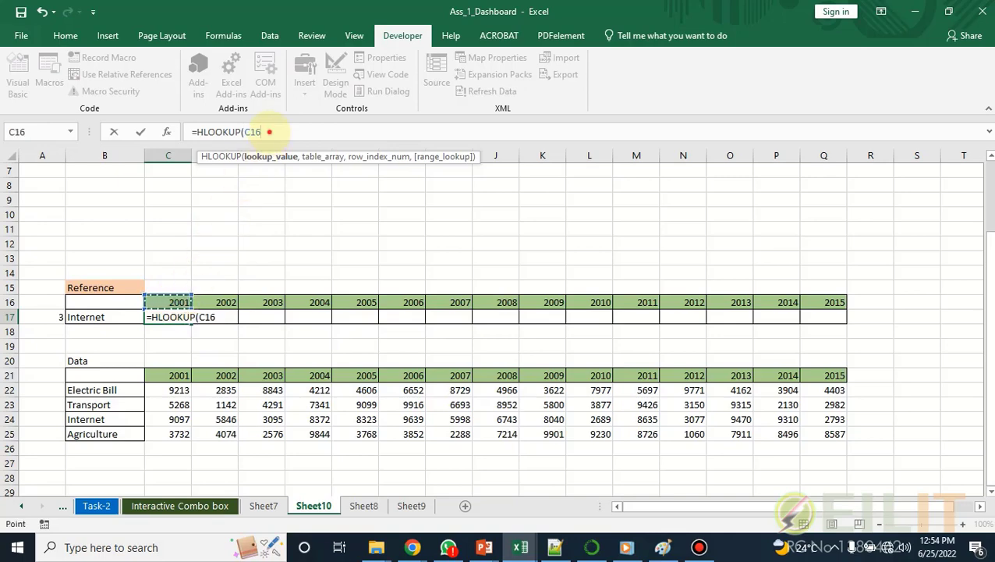
pyautogui.write(',')
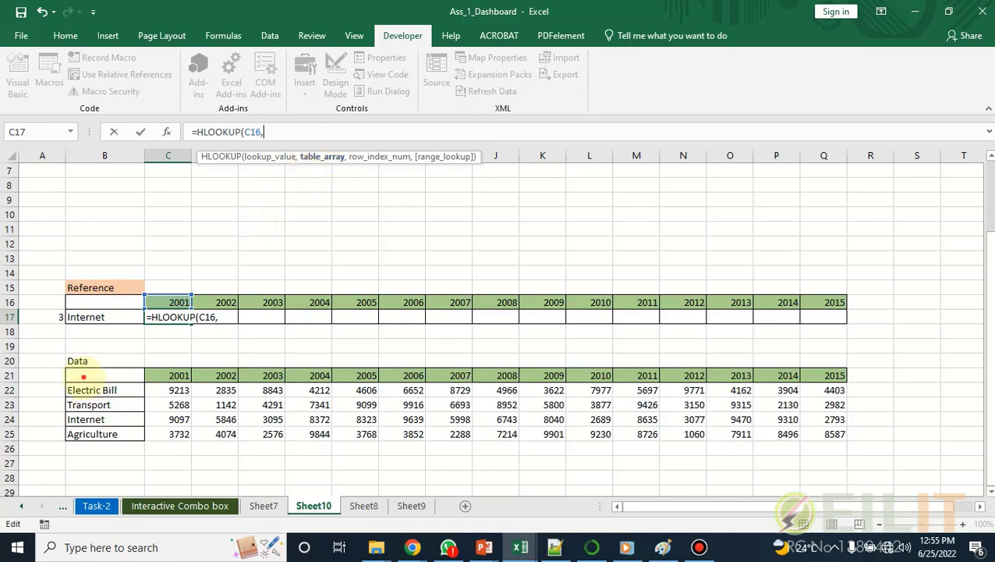
pyautogui.moveTo(84, 375); pyautogui.dragTo(835, 437)
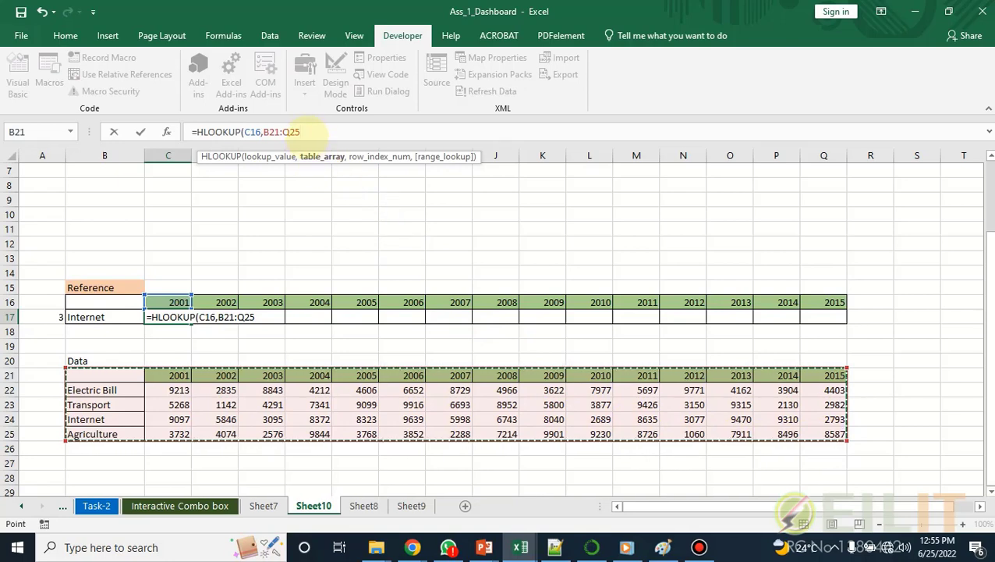
pyautogui.write(',')
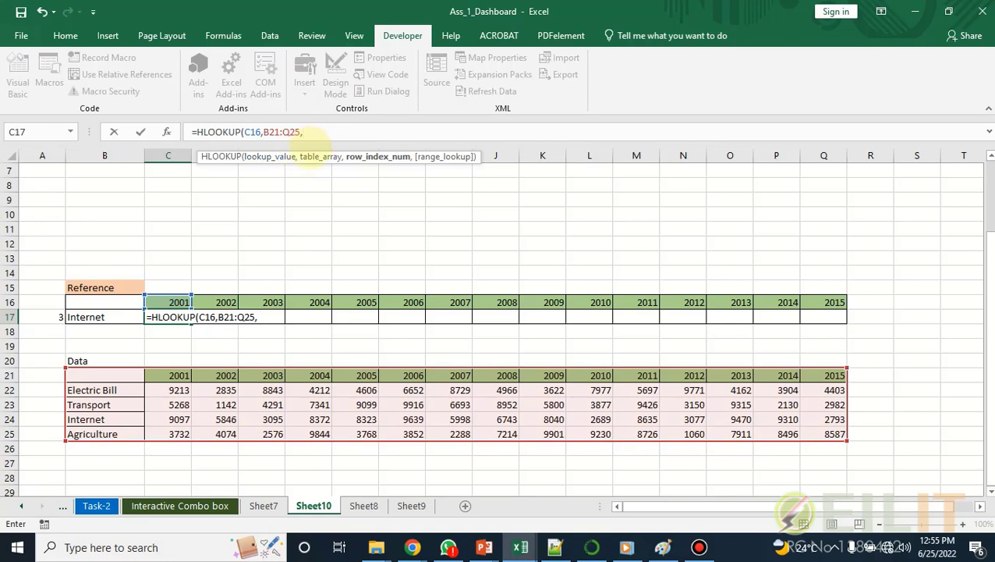
# Step: Complete the HLOOKUP with row index $A$17+1 and exact match FALSE, and enter the formula in C17
pyautogui.click(49, 316)
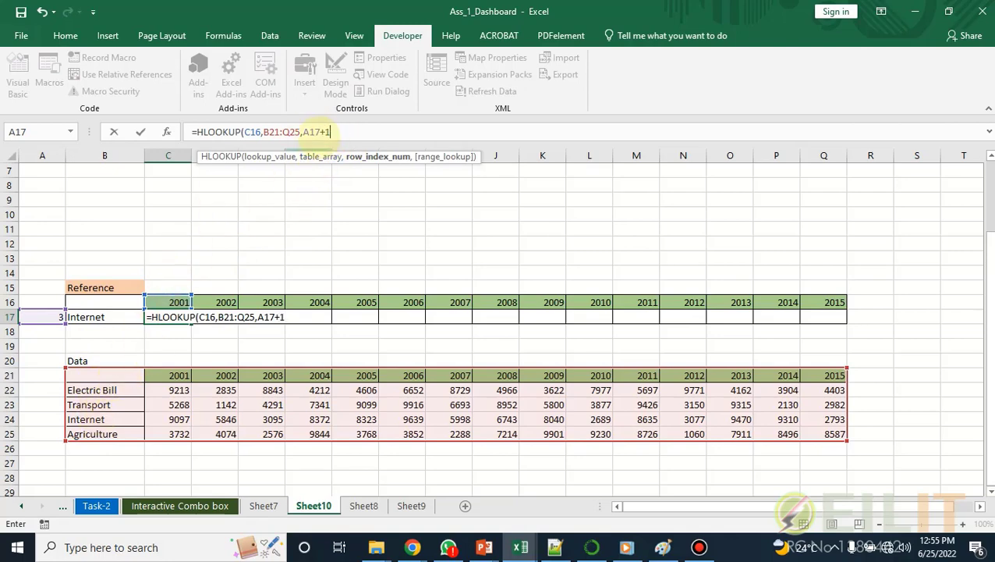
pyautogui.doubleClick(312, 132)
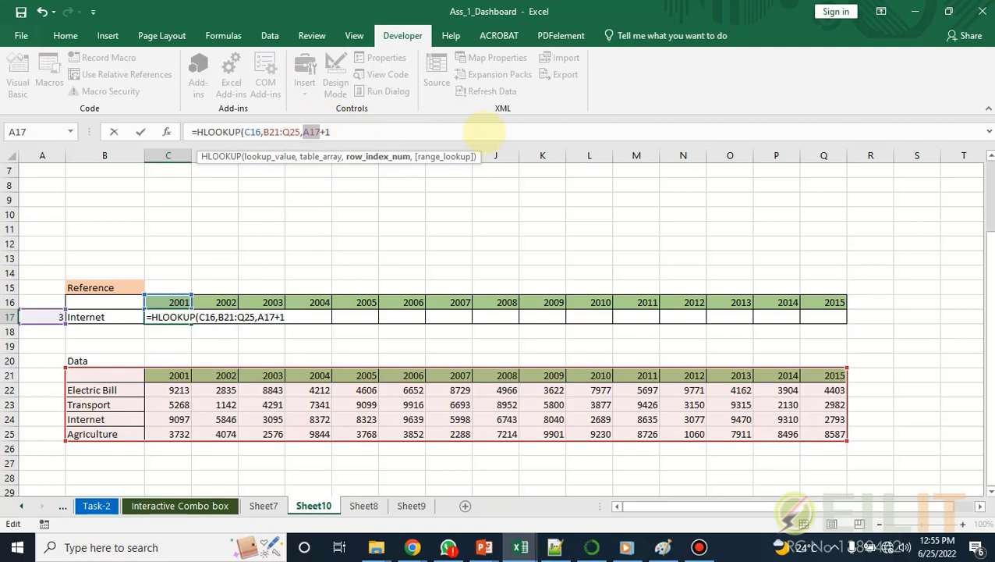
pyautogui.press('F4')
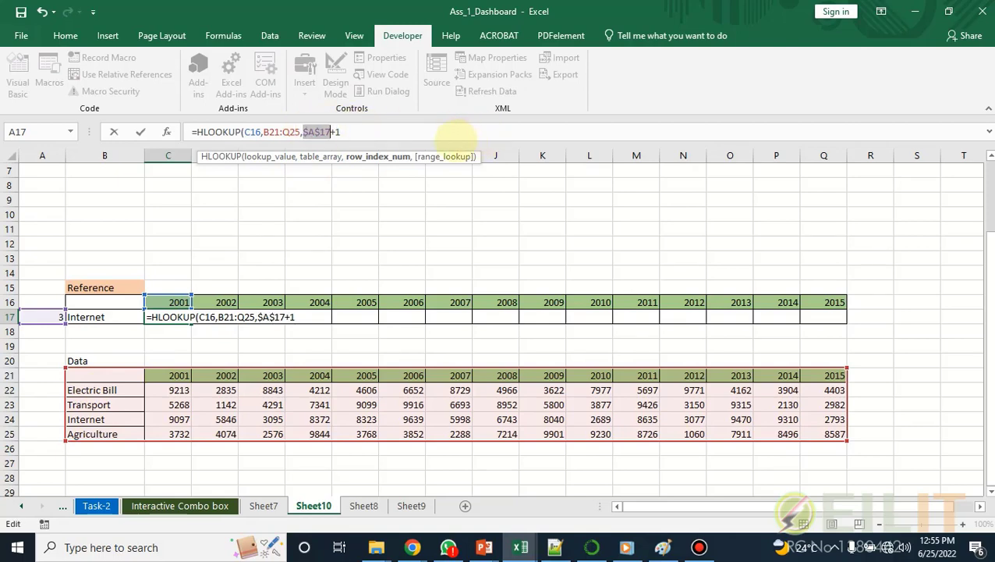
pyautogui.click(343, 132)
pyautogui.write(',')
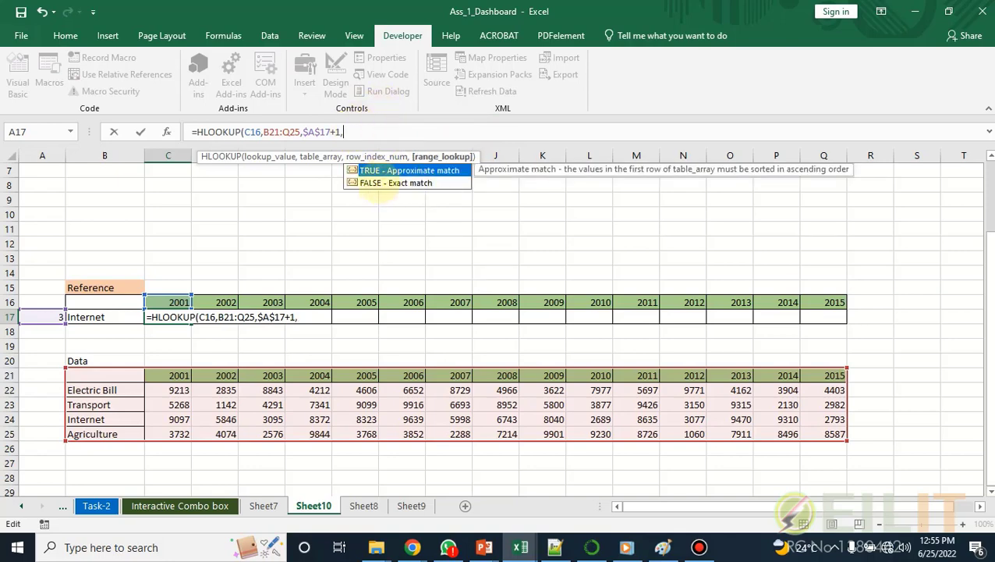
pyautogui.doubleClick(379, 183)
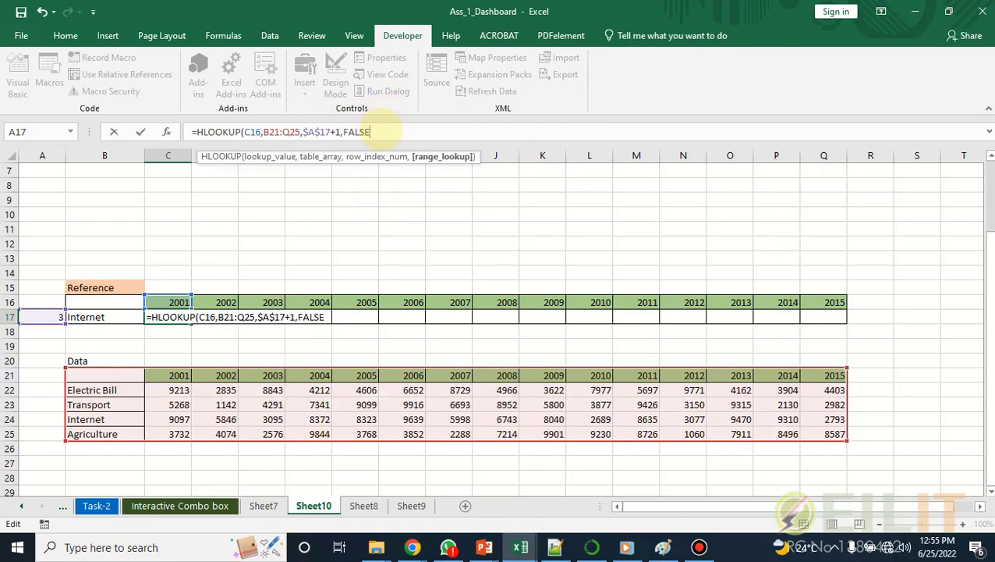
pyautogui.write(')')
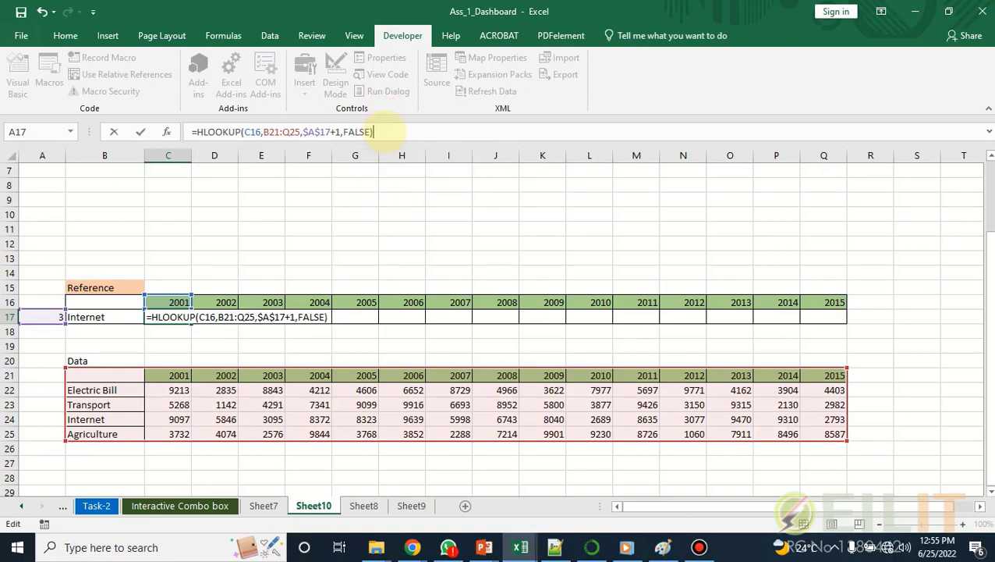
pyautogui.press('Return')
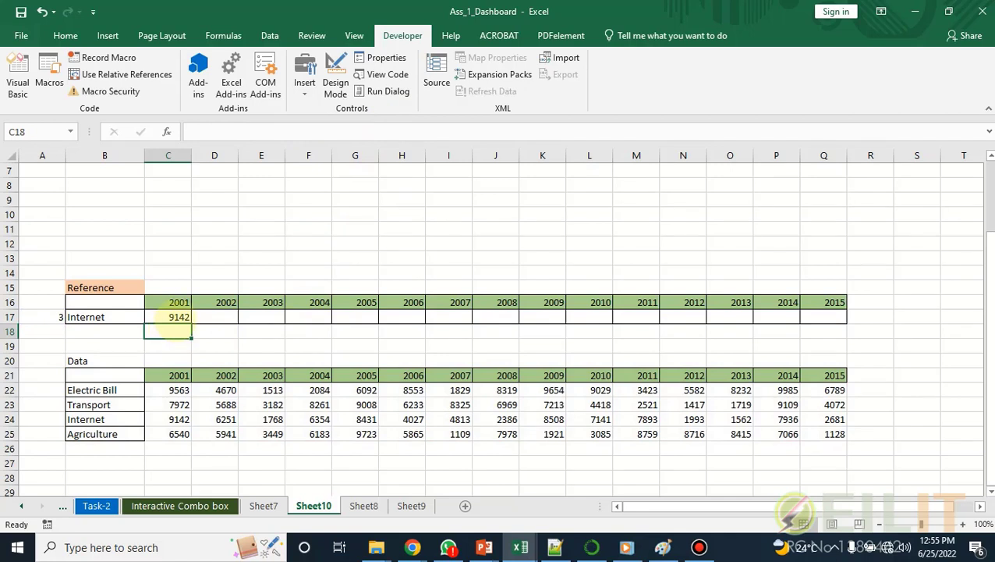
# Step: Fill the HLOOKUP formula from C17 across the Reference row to Q17
pyautogui.click(177, 317)
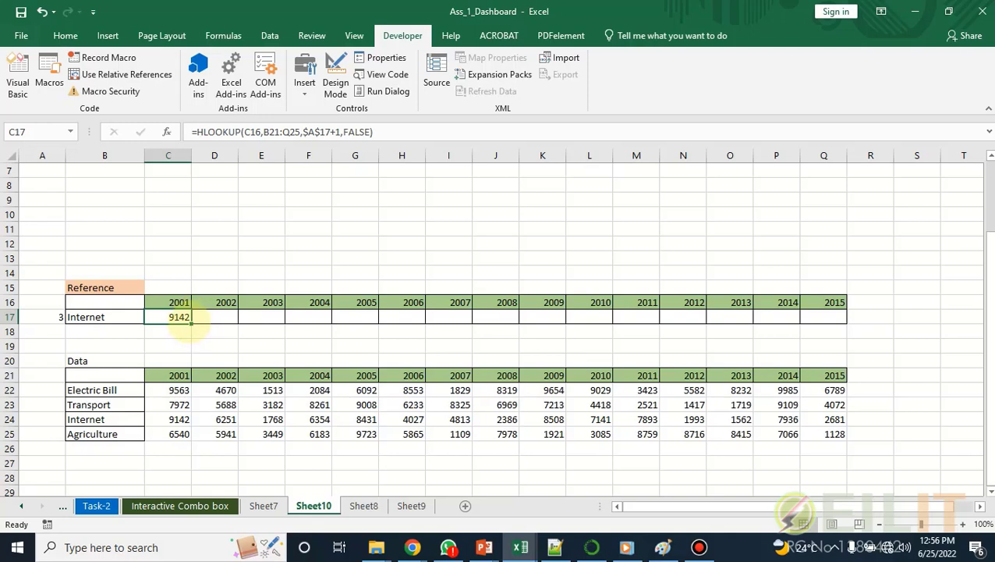
pyautogui.moveTo(189, 323); pyautogui.dragTo(835, 319)
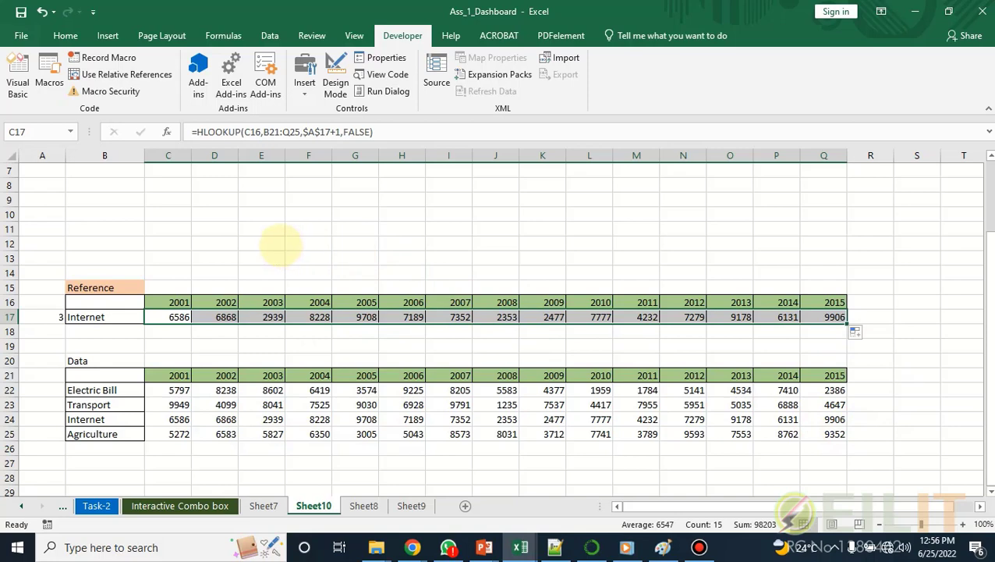
# Step: Test the combo box by choosing Transport and then Agriculture to update the Reference row
pyautogui.scroll(2, 278, 244)
pyautogui.click(169, 242)
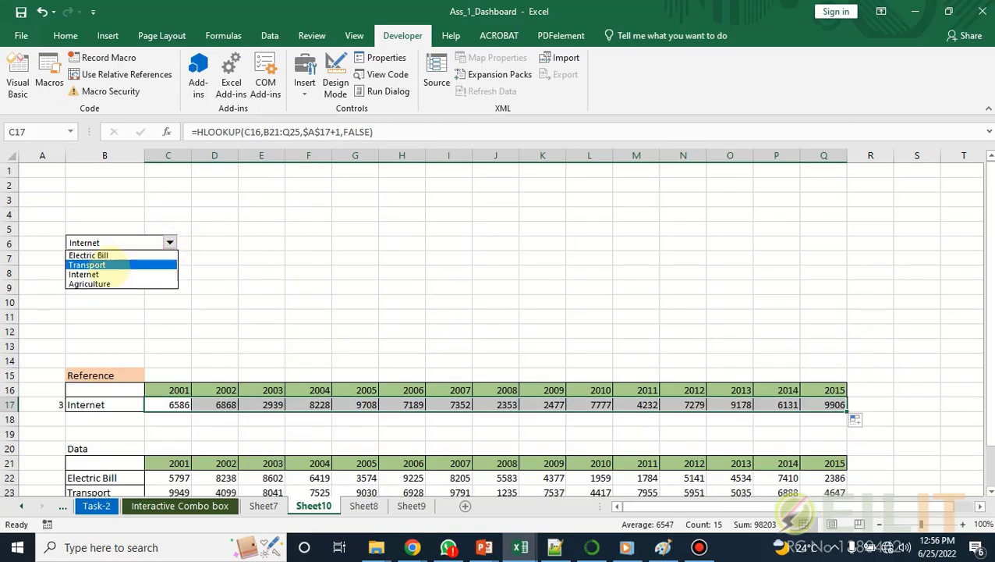
pyautogui.click(107, 265)
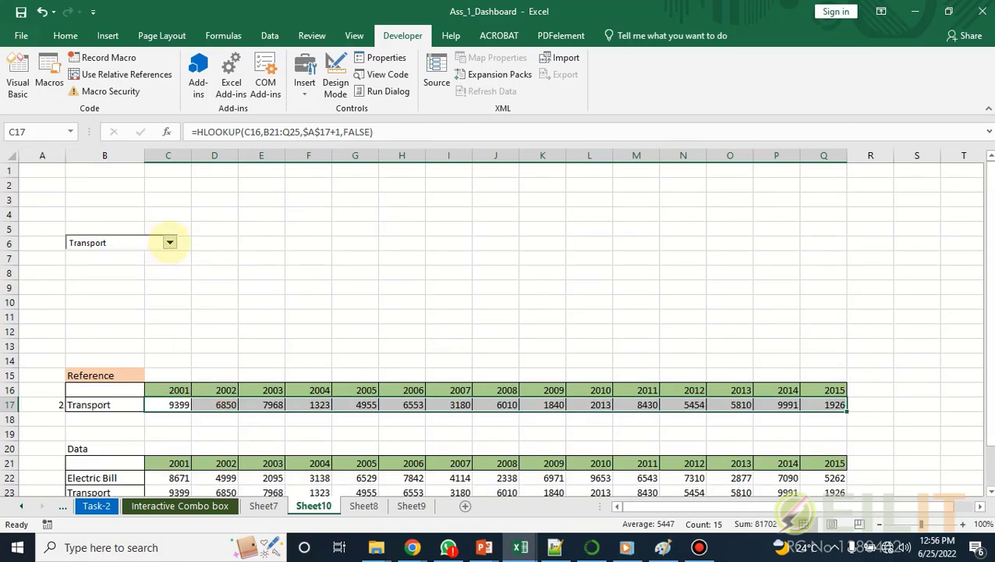
pyautogui.click(169, 243)
pyautogui.click(137, 284)
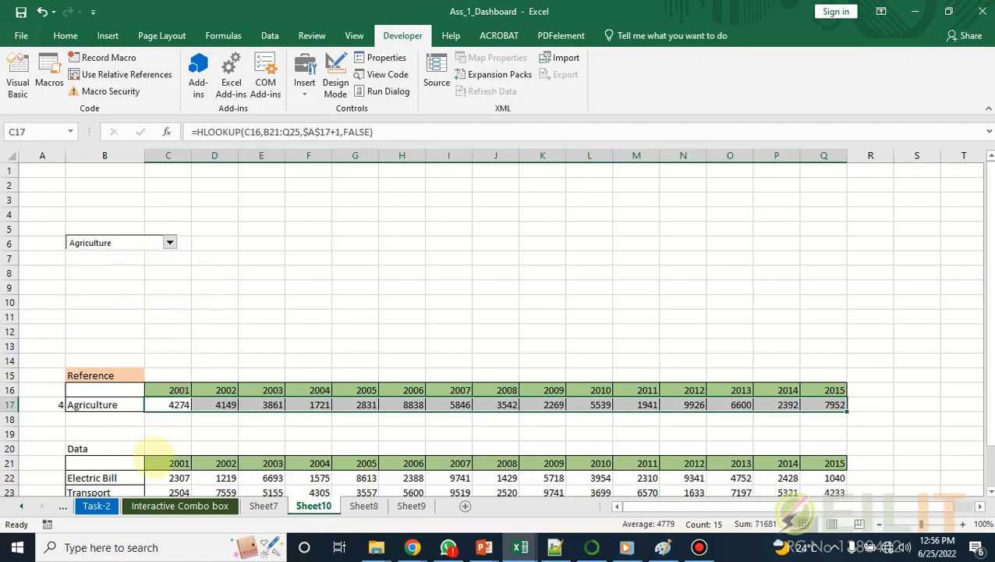
# Step: Compare the Agriculture values in the Reference row with the Data table in B21:Q25
pyautogui.scroll(-2, 156, 451)
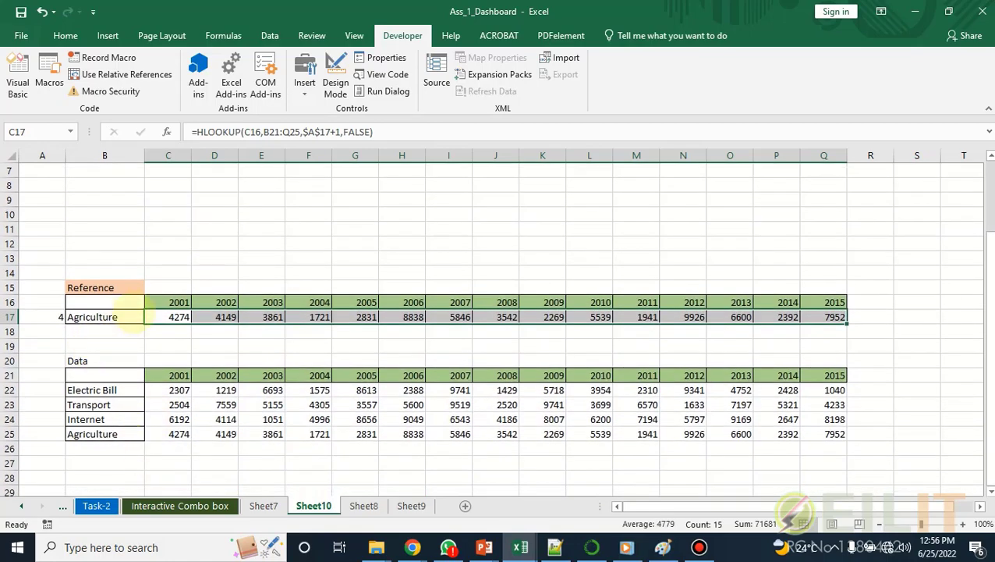
pyautogui.scroll(1, 140, 305)
pyautogui.scroll(-1, 367, 306)
pyautogui.scroll(2, 369, 333)
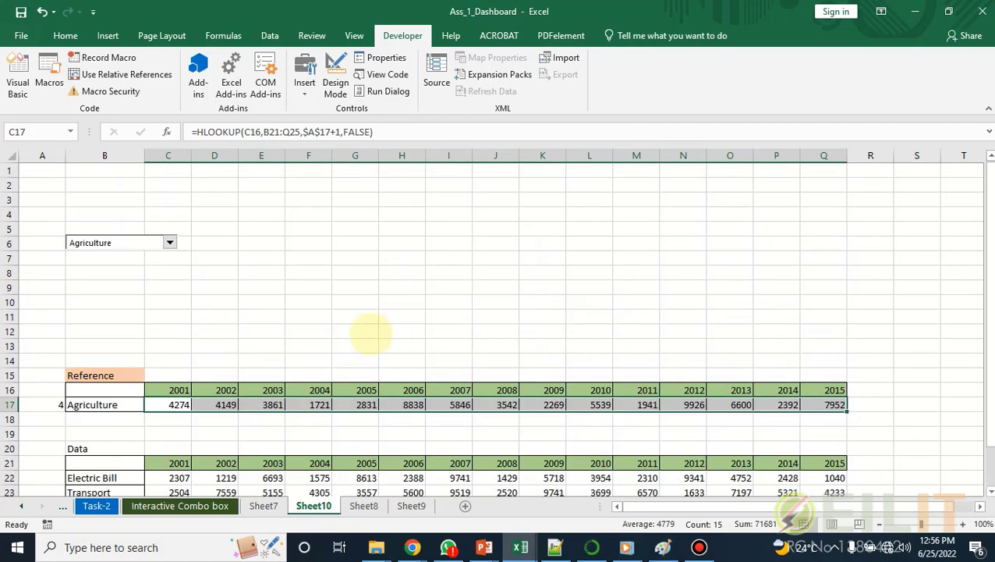
pyautogui.scroll(-1, 366, 327)
pyautogui.scroll(-1, 230, 390)
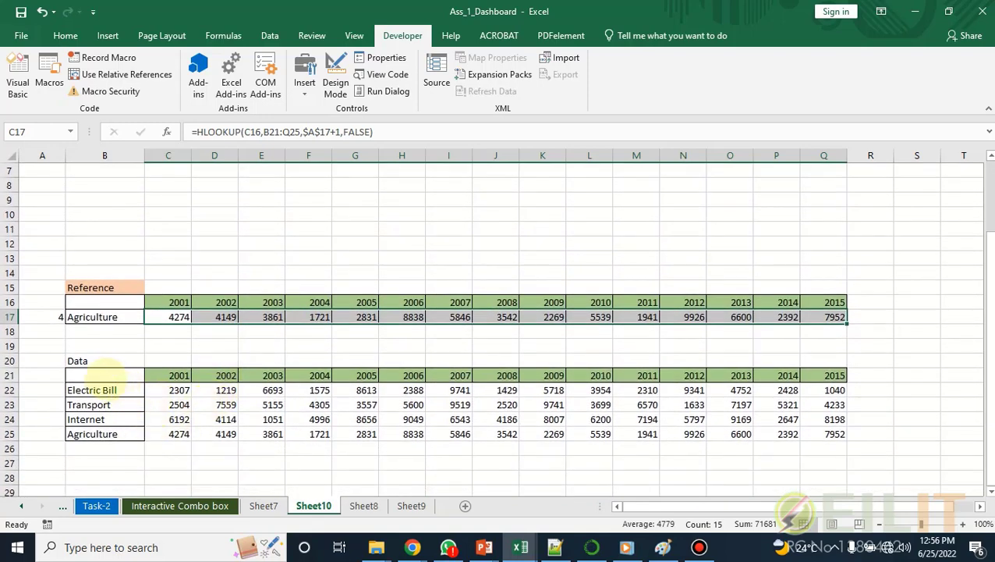
pyautogui.moveTo(106, 376); pyautogui.dragTo(804, 434)
pyautogui.scroll(1, 441, 355)
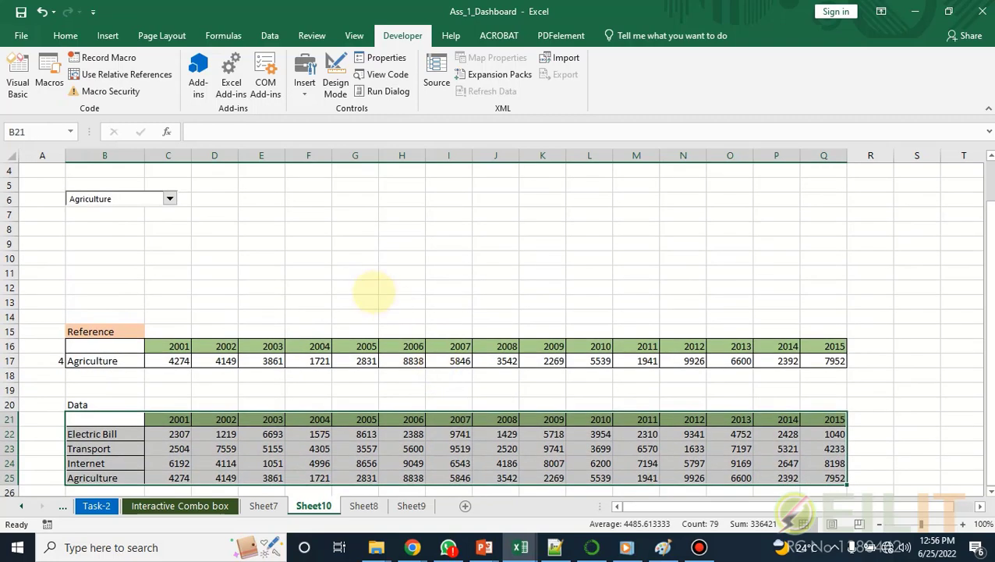
pyautogui.click(377, 272)
# Step: Insert a recommended Stacked Area chart based on the Reference table range B16:Q17
pyautogui.moveTo(84, 347); pyautogui.dragTo(831, 359)
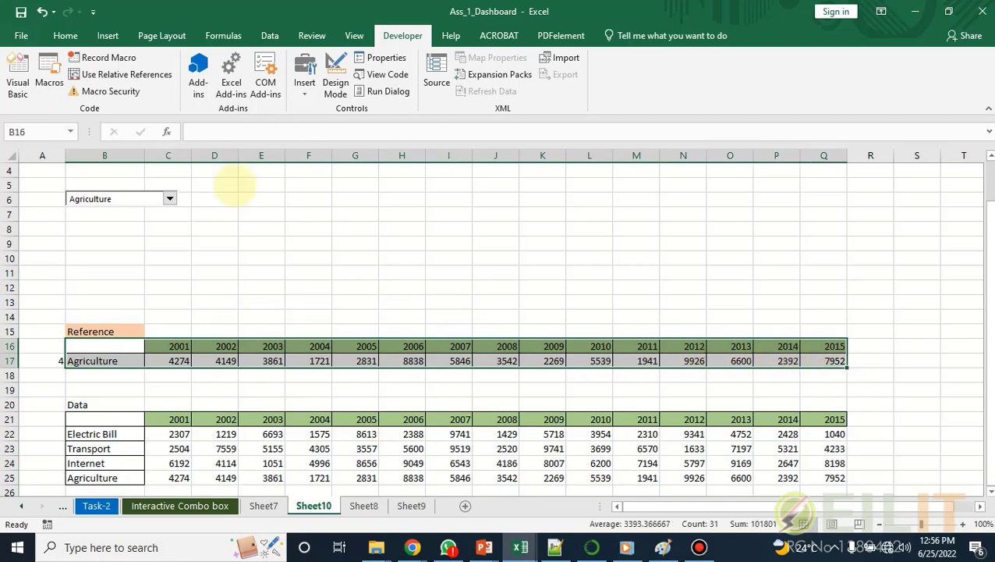
pyautogui.click(108, 36)
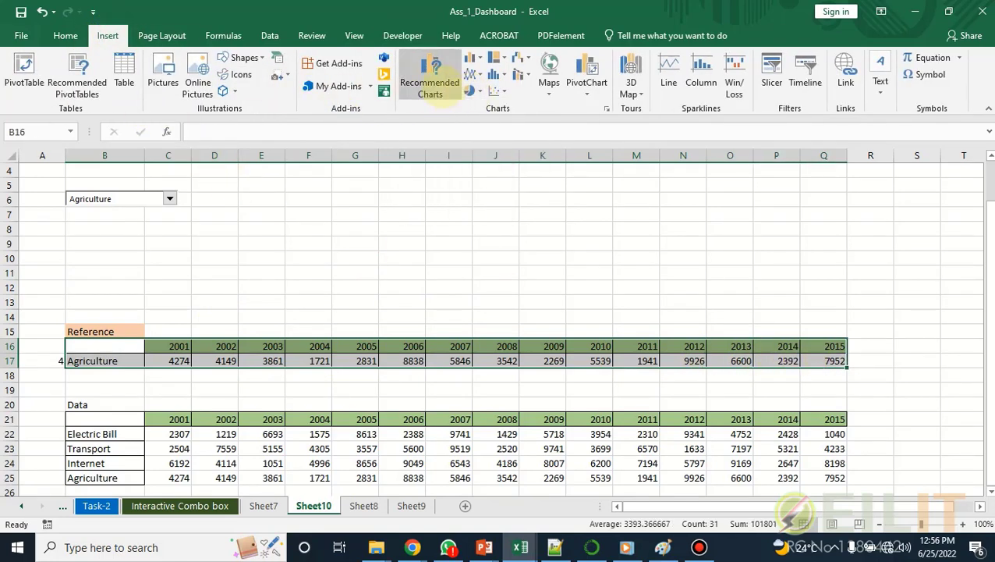
pyautogui.click(432, 81)
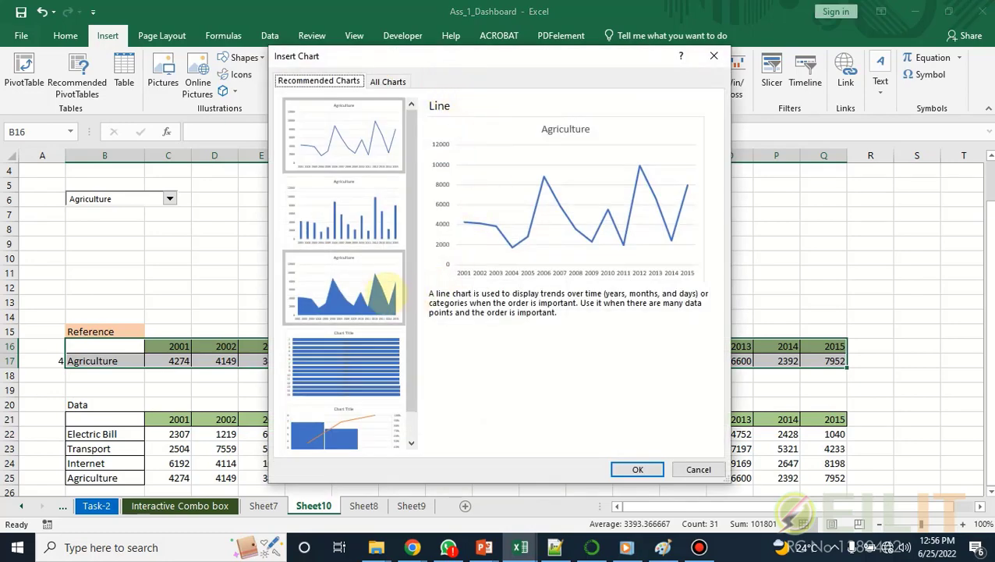
pyautogui.click(382, 293)
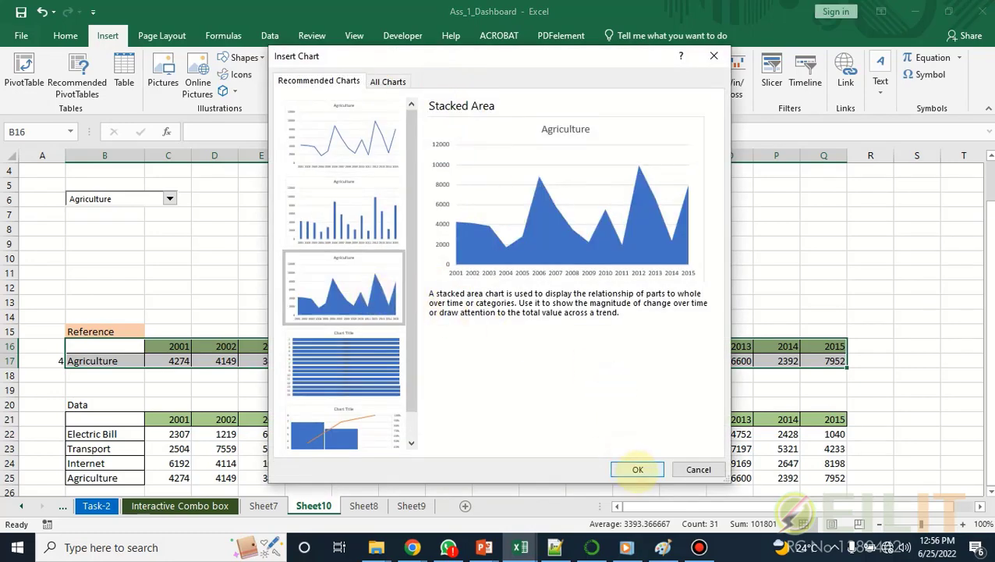
pyautogui.click(637, 469)
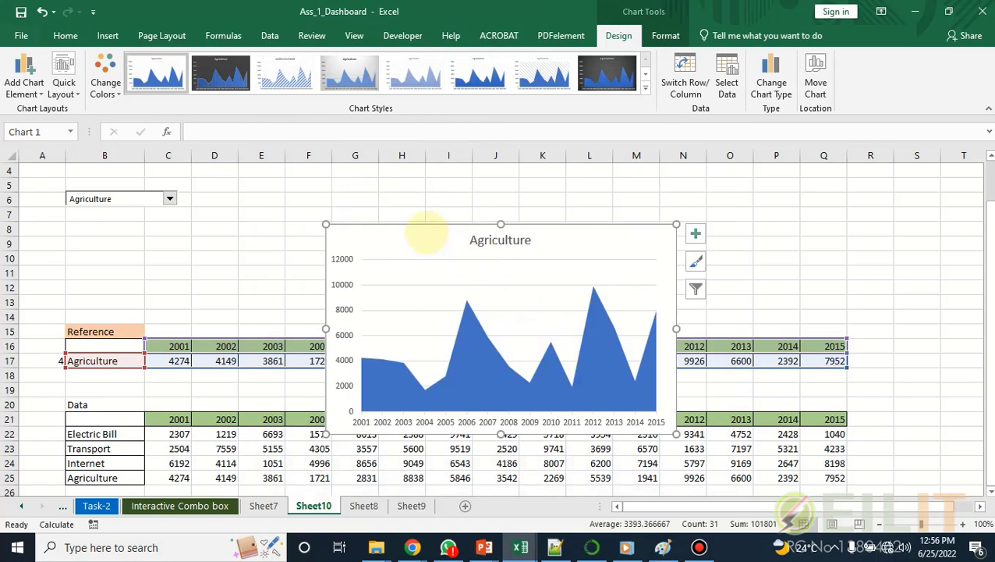
# Step: Move the area chart above the Reference table, beside the combo box, and widen it to span columns E to P
pyautogui.scroll(1, 425, 203)
pyautogui.click(531, 265)
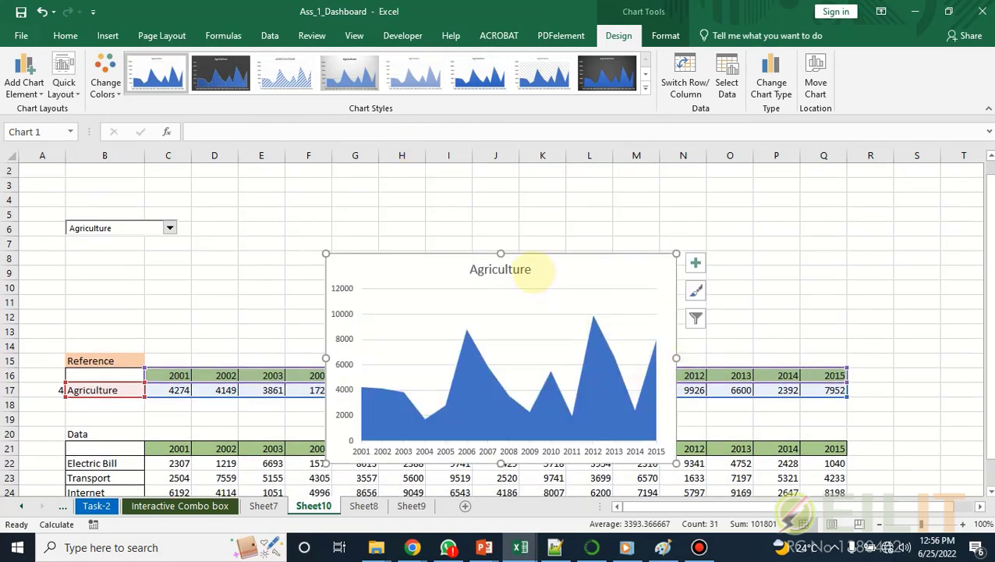
pyautogui.moveTo(521, 213); pyautogui.dragTo(501, 184)
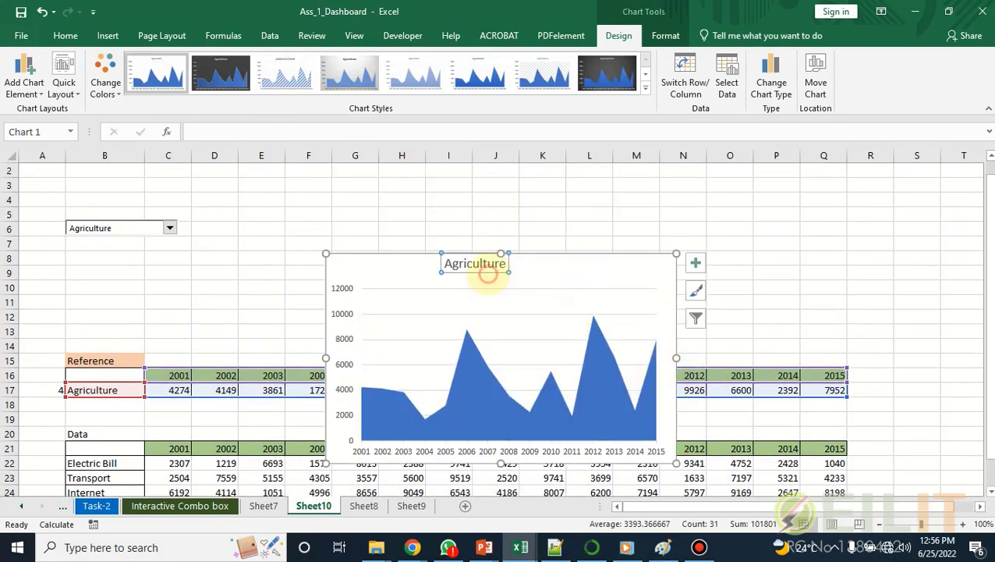
pyautogui.moveTo(487, 273); pyautogui.dragTo(501, 279)
pyautogui.moveTo(554, 260); pyautogui.dragTo(520, 160)
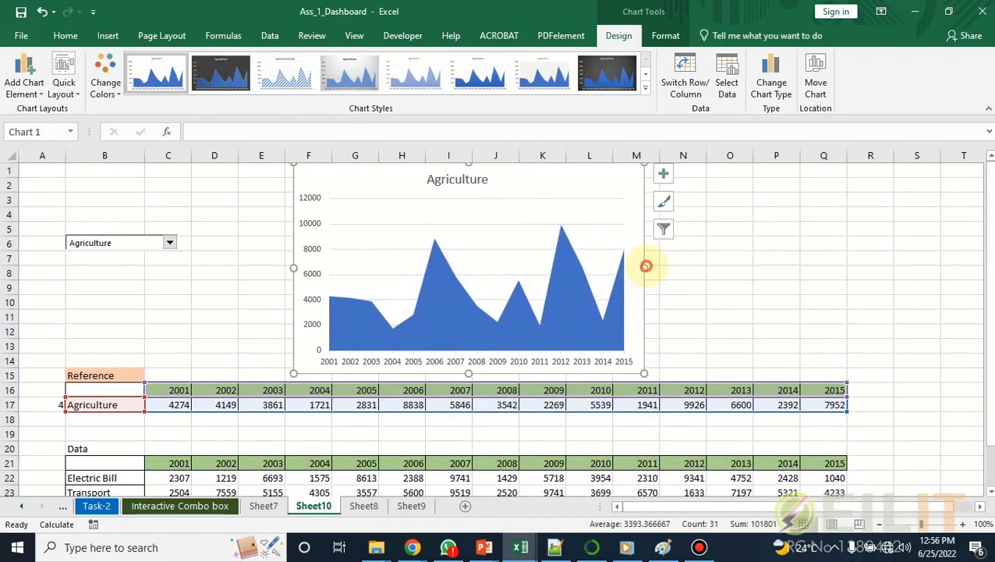
pyautogui.moveTo(646, 266); pyautogui.dragTo(803, 265)
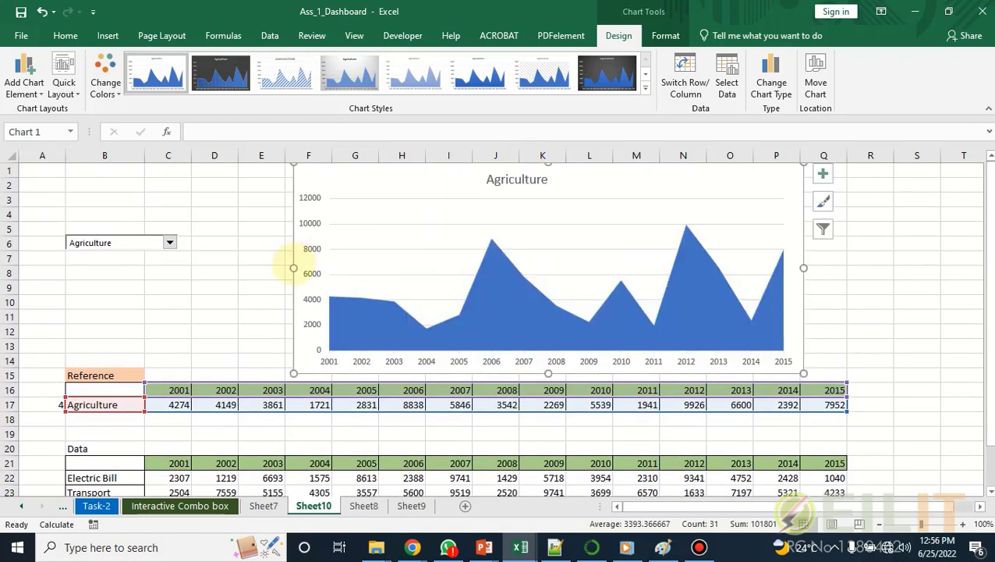
pyautogui.moveTo(293, 267); pyautogui.dragTo(260, 261)
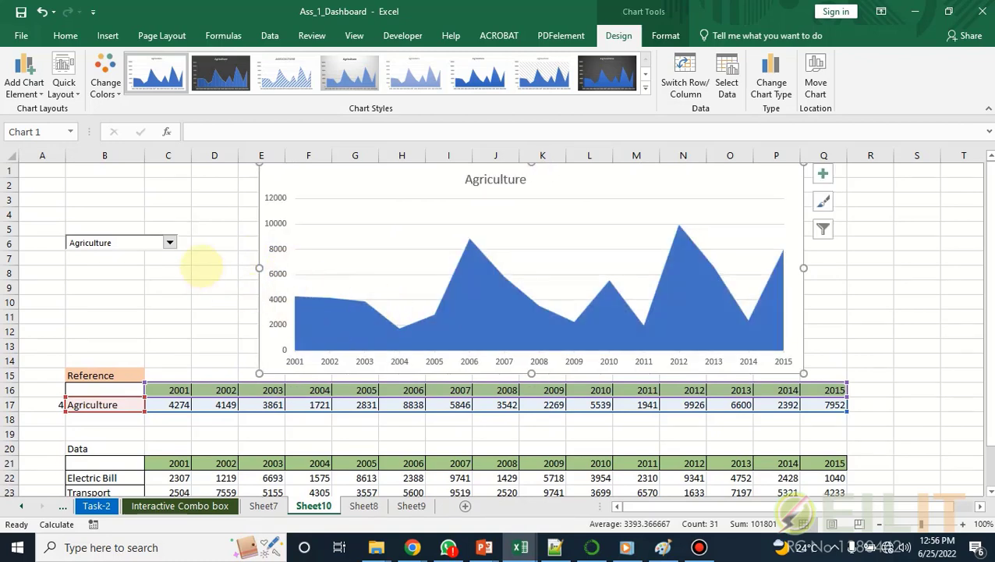
# Step: Test the chart with the combo box by choosing Transport, Electric Bill and then Agriculture
pyautogui.click(169, 243)
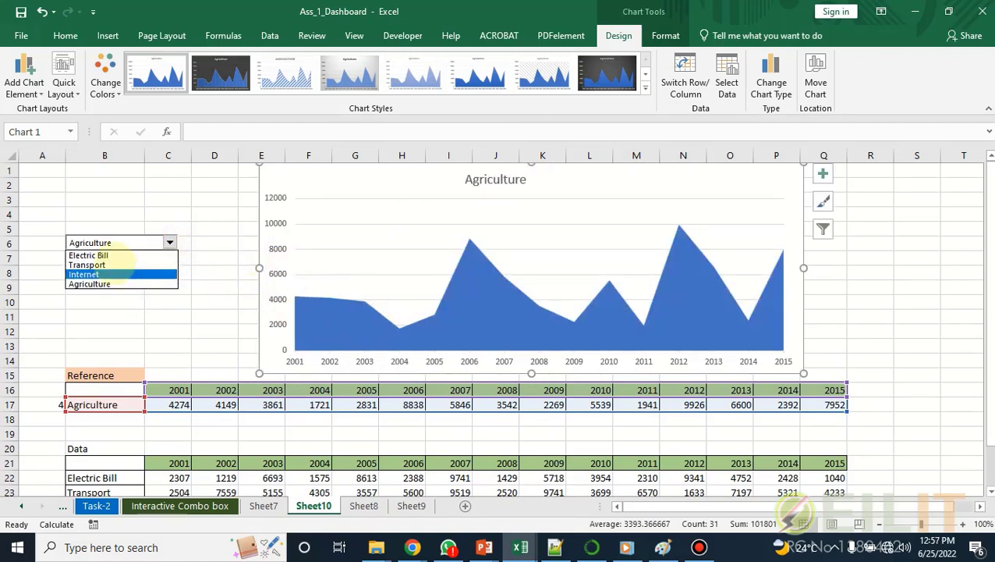
pyautogui.click(111, 262)
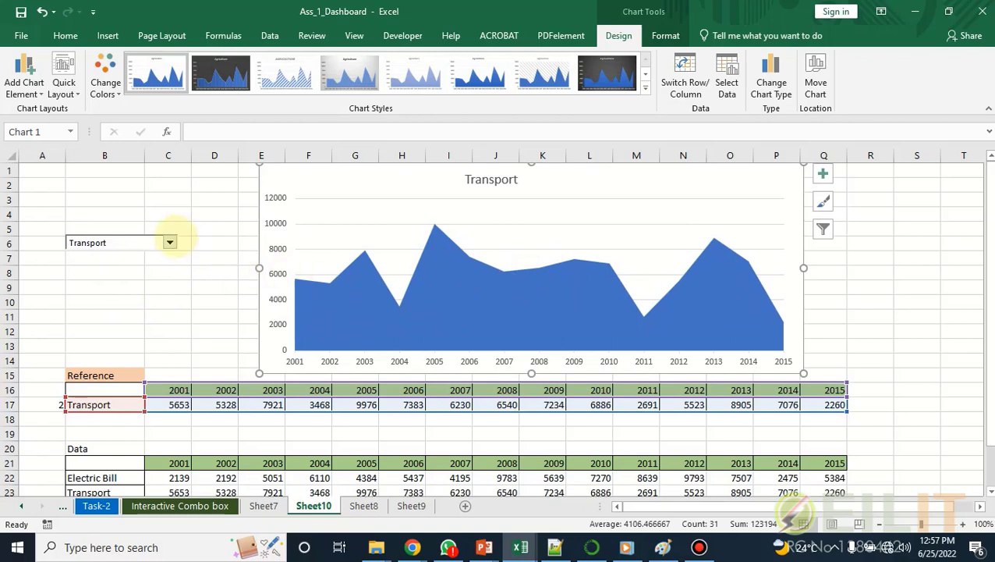
pyautogui.click(169, 242)
pyautogui.click(110, 255)
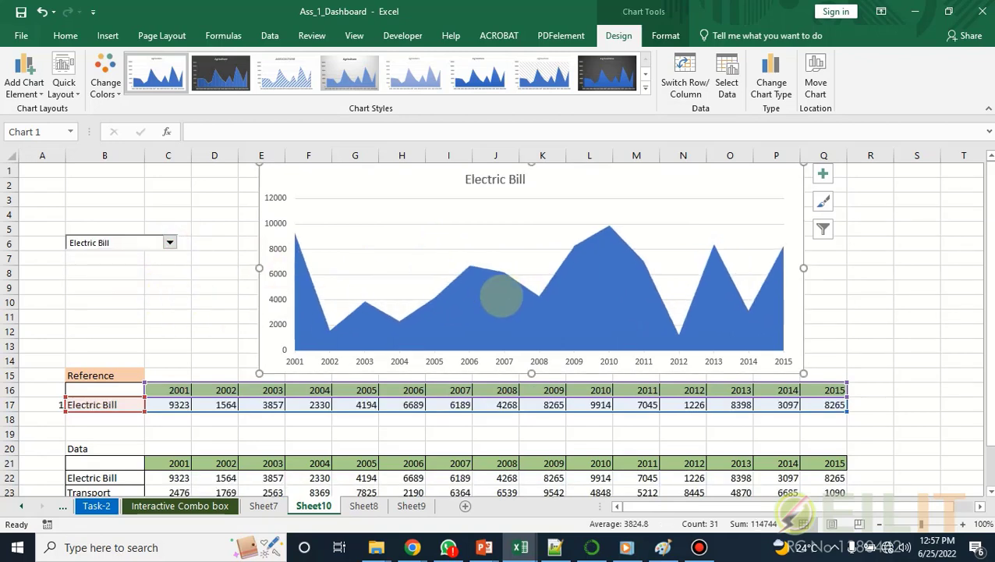
pyautogui.click(169, 241)
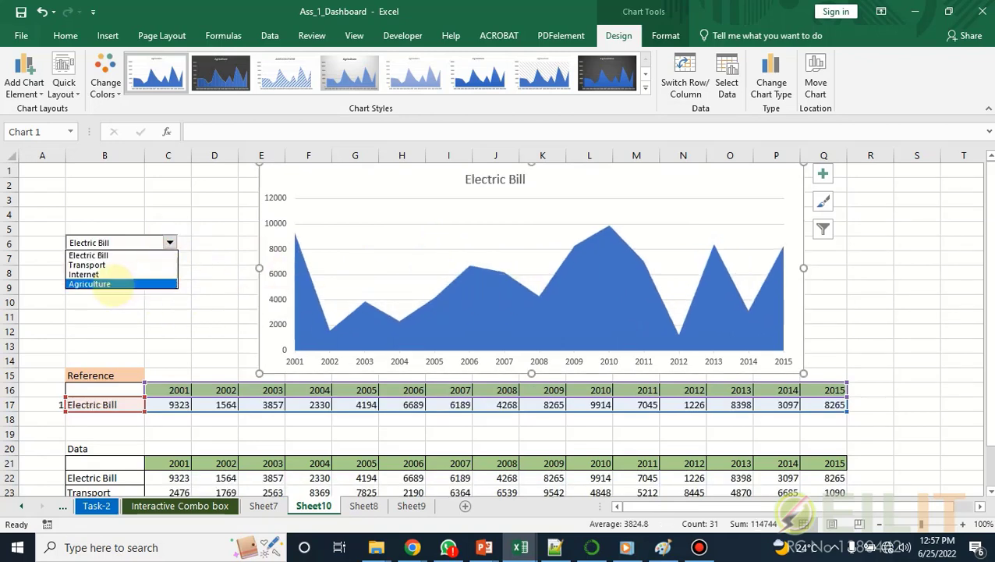
pyautogui.click(111, 283)
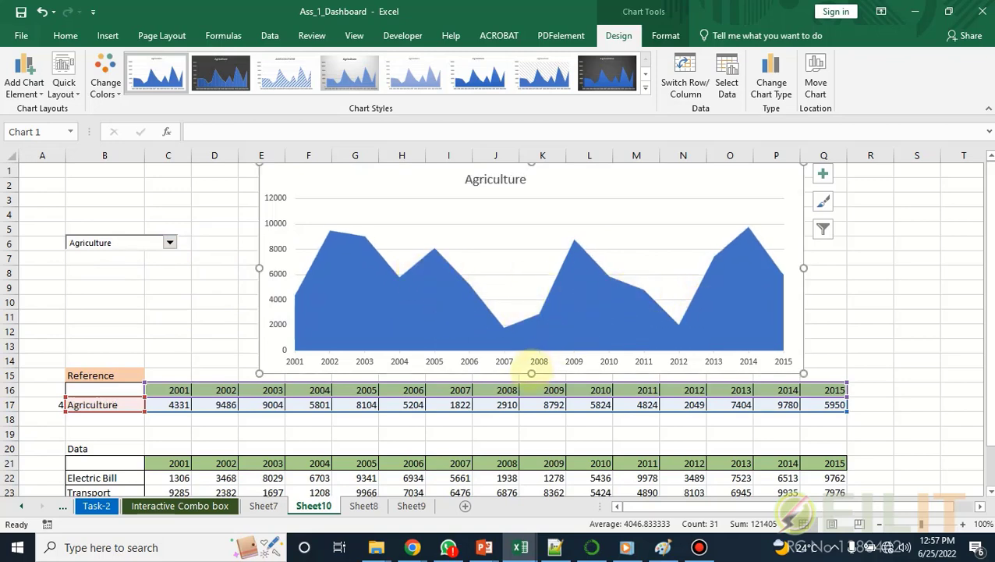
# Step: Shorten the chart so it ends in row 14 and extend its width into column Q
pyautogui.moveTo(531, 372); pyautogui.dragTo(532, 360)
pyautogui.rightClick(537, 362)
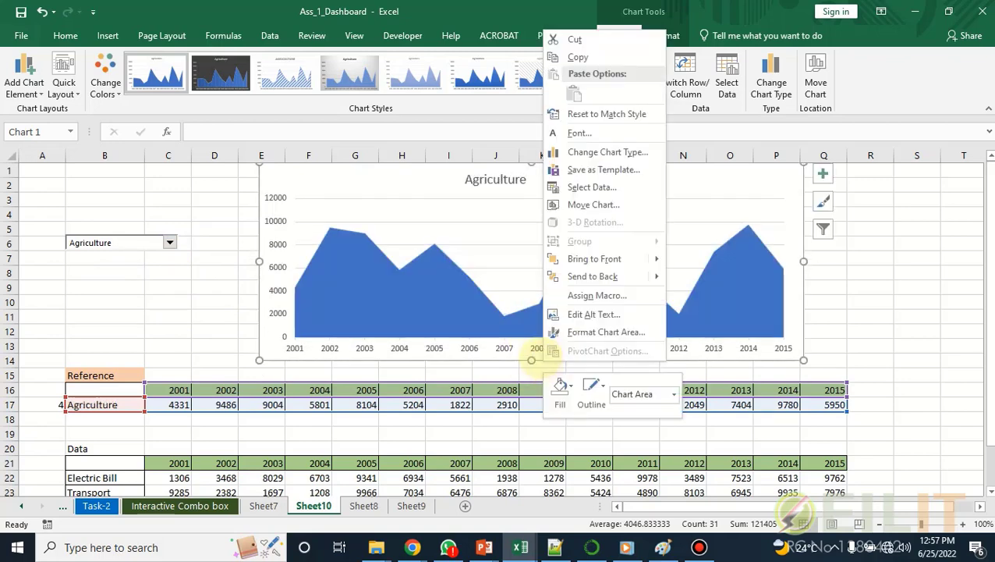
pyautogui.click(475, 315)
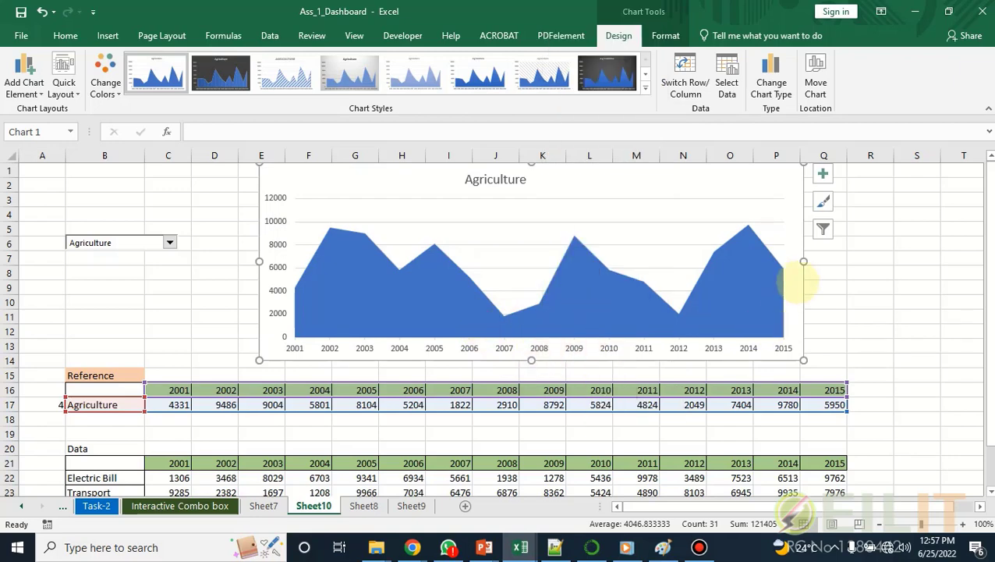
pyautogui.moveTo(805, 262); pyautogui.dragTo(826, 262)
# Step: Format the chart's Agriculture data series with a Slant top bevel in its 3-D format
pyautogui.rightClick(601, 299)
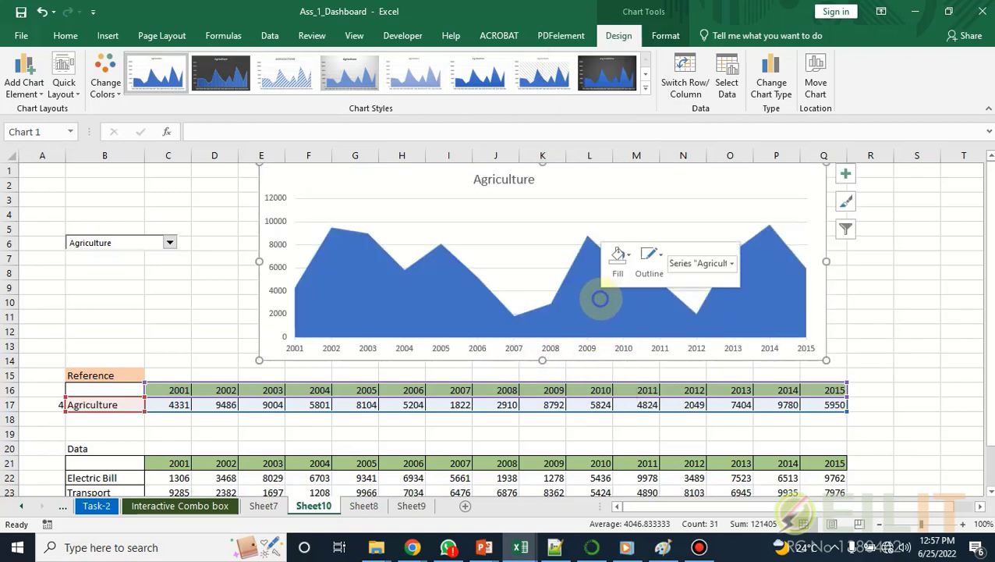
pyautogui.click(636, 434)
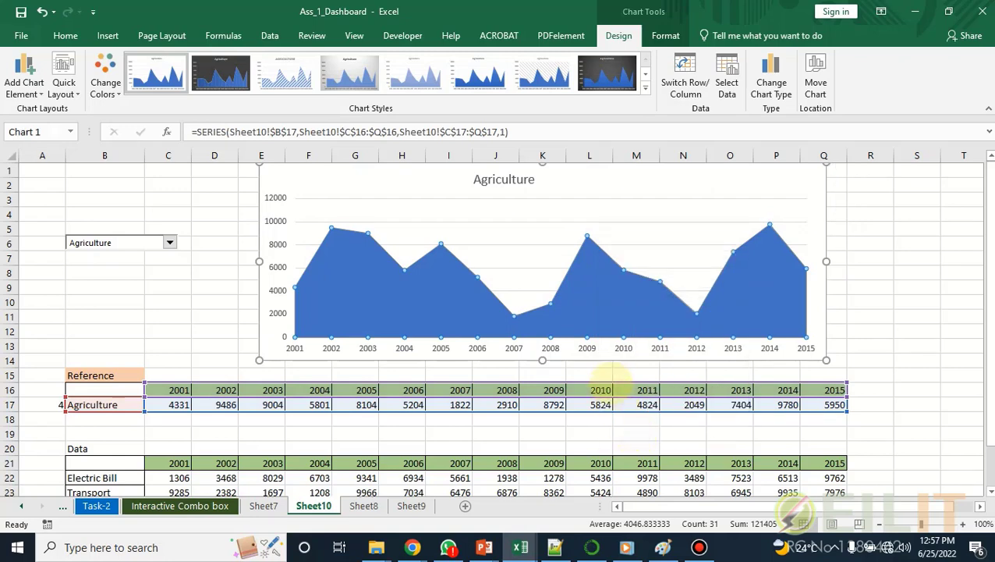
pyautogui.click(858, 215)
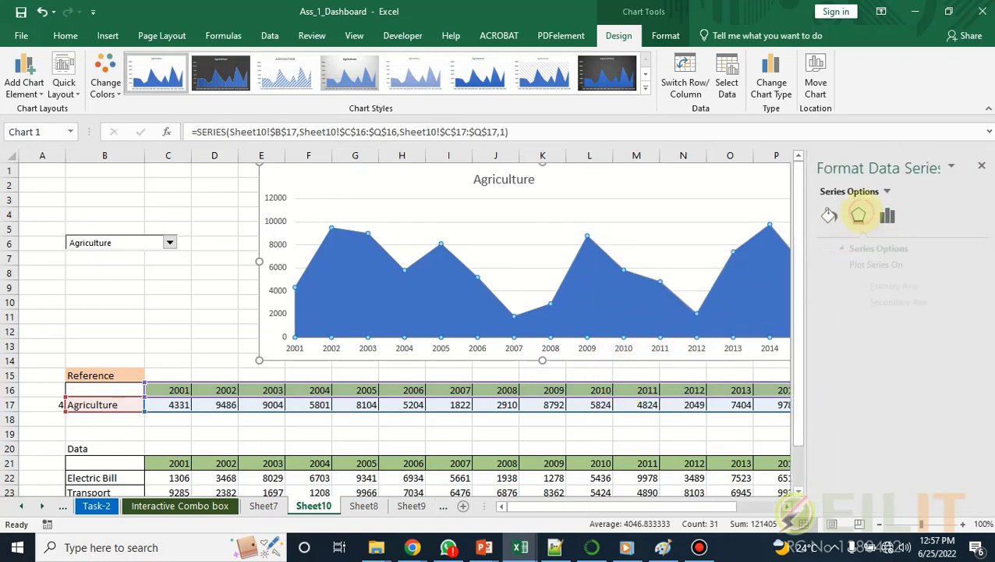
pyautogui.click(825, 286)
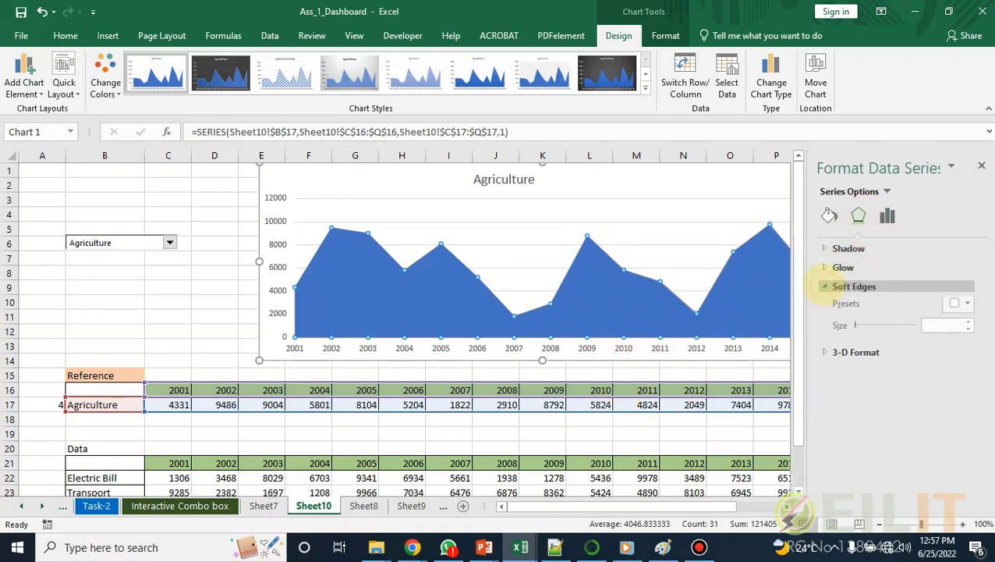
pyautogui.click(825, 287)
pyautogui.click(827, 305)
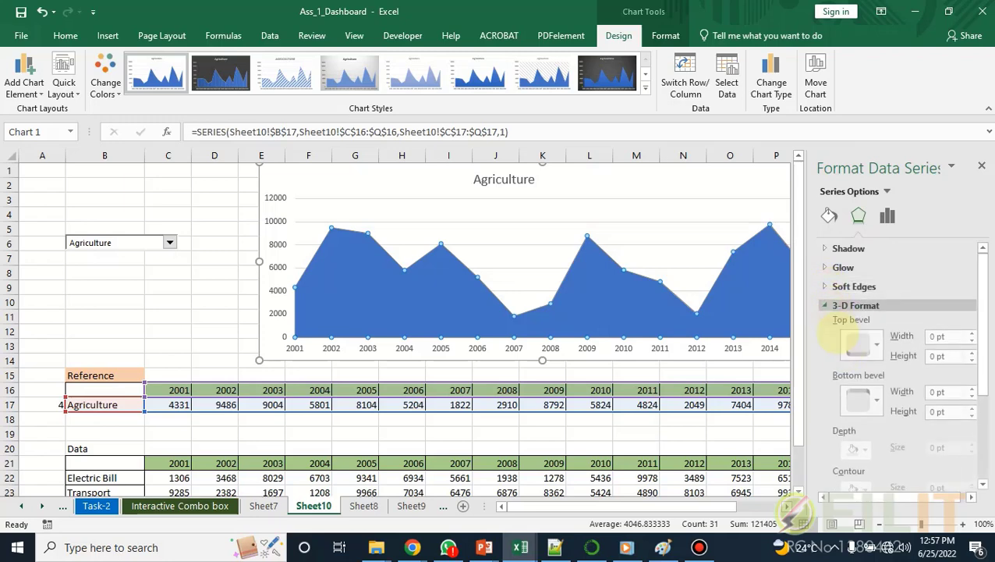
pyautogui.click(867, 349)
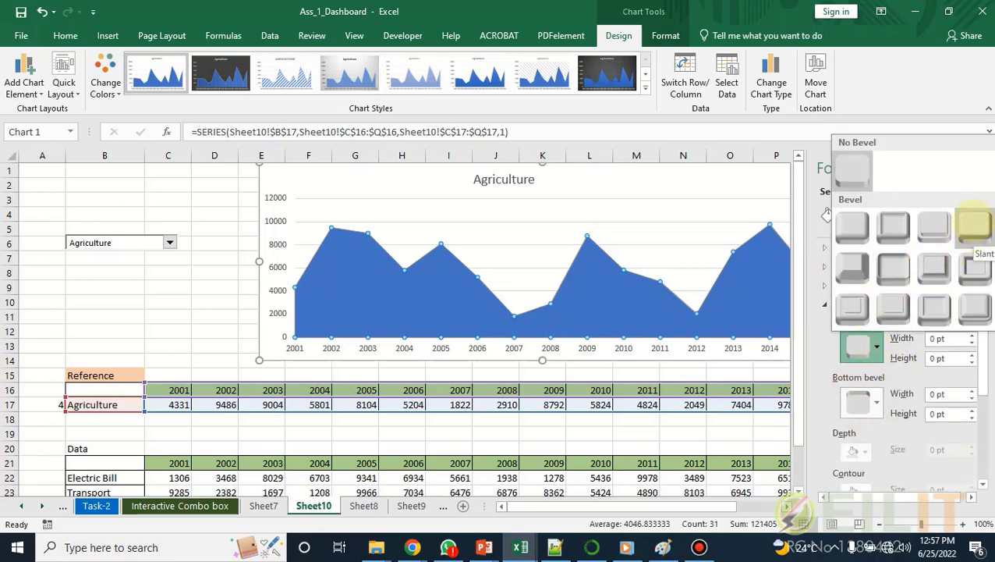
pyautogui.click(975, 226)
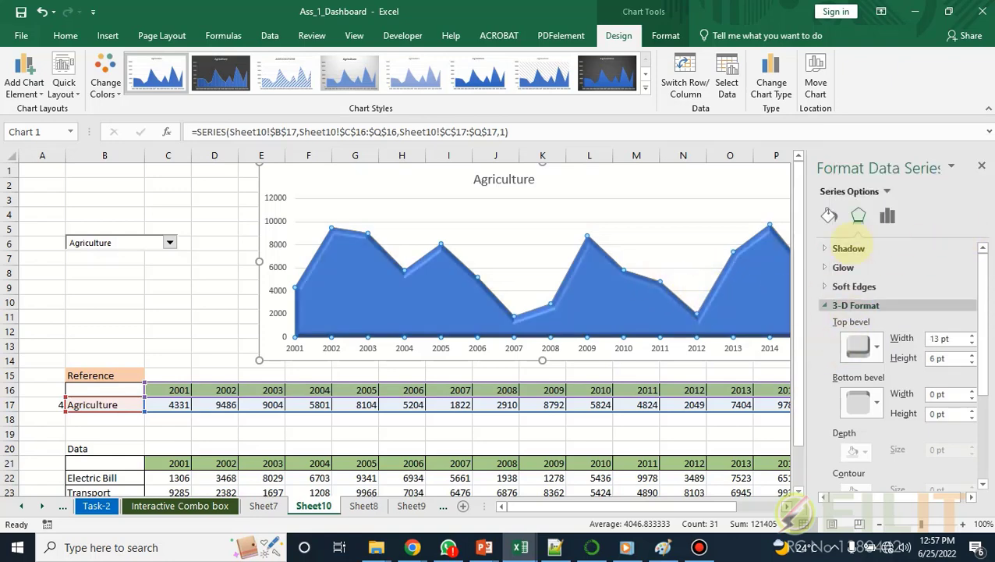
# Step: Give the chart's data series a solid dark orange fill and deselect the chart
pyautogui.click(830, 215)
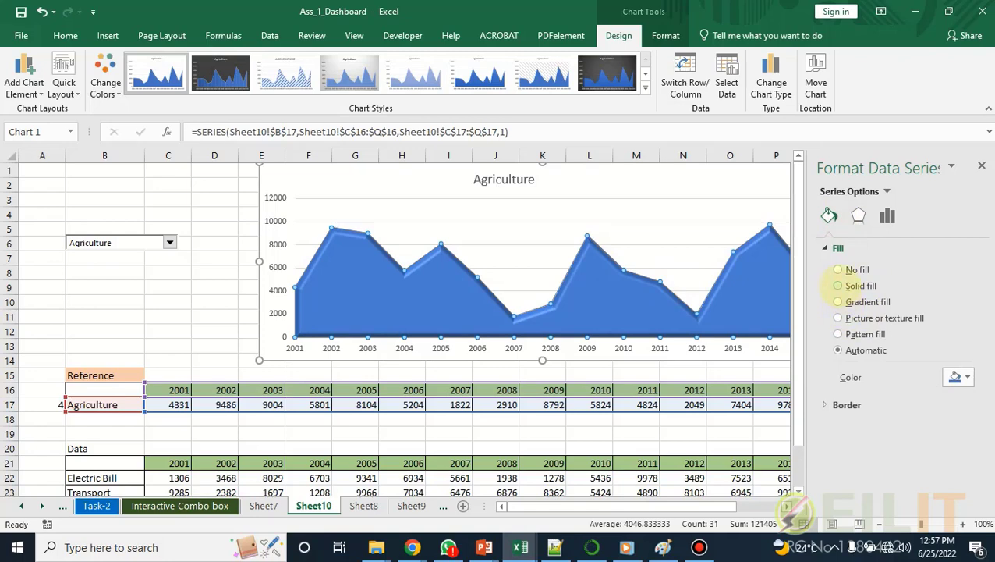
pyautogui.click(838, 285)
pyautogui.click(968, 377)
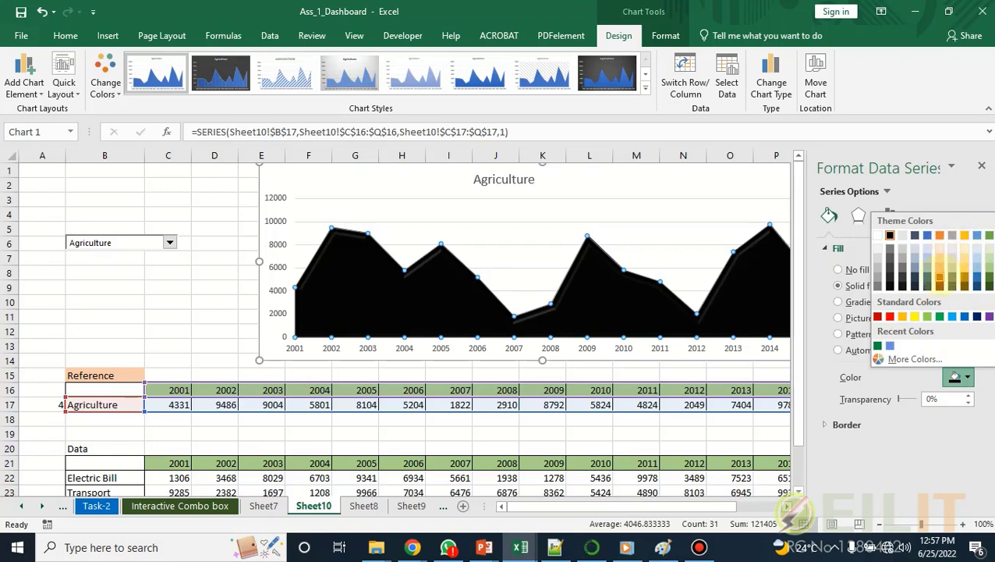
pyautogui.click(940, 277)
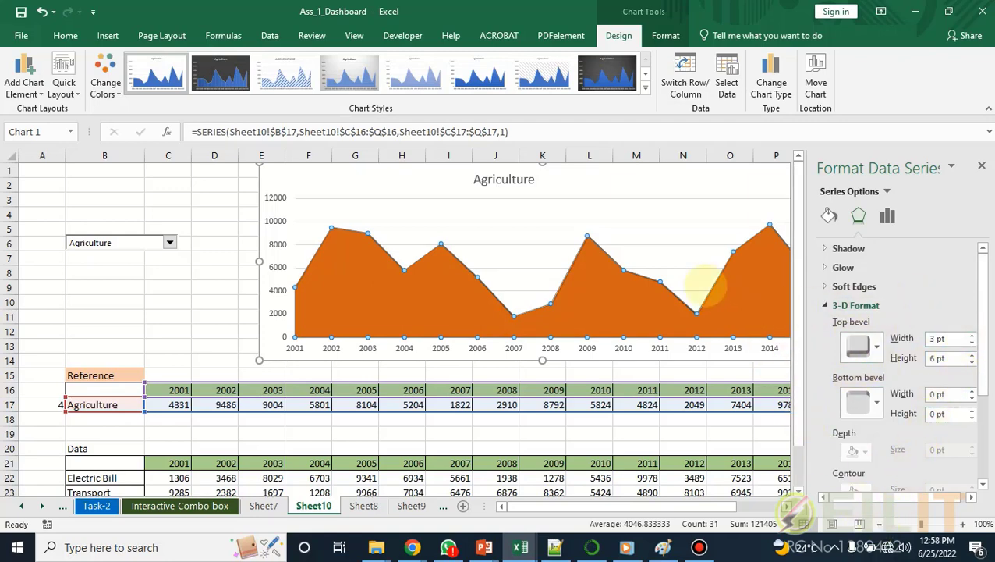
pyautogui.click(226, 212)
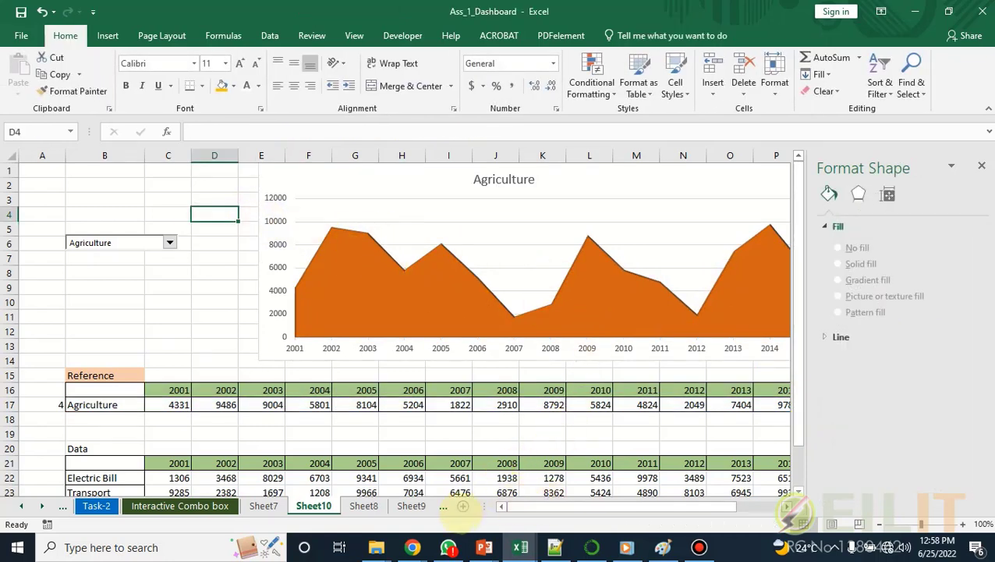
# Step: Test the orange chart by choosing Transport and then Internet in the combo box
pyautogui.moveTo(546, 507); pyautogui.dragTo(495, 503)
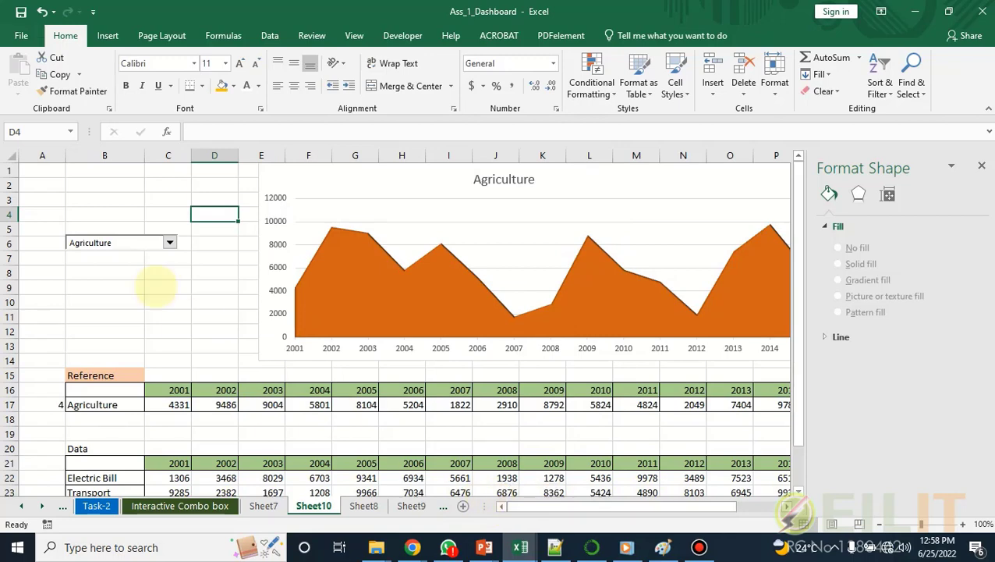
pyautogui.click(170, 243)
pyautogui.click(113, 260)
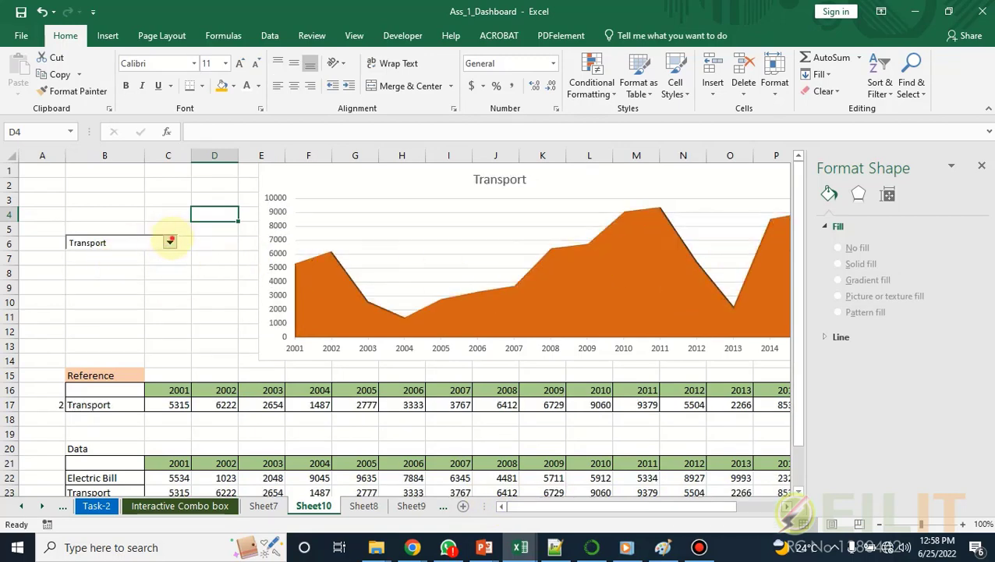
pyautogui.click(169, 243)
pyautogui.click(117, 260)
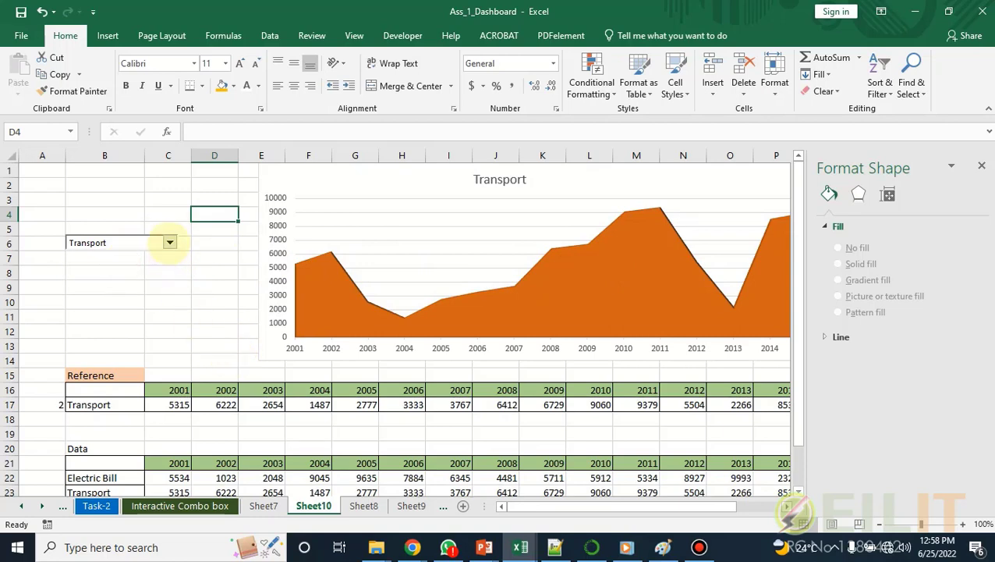
pyautogui.click(169, 243)
pyautogui.click(119, 273)
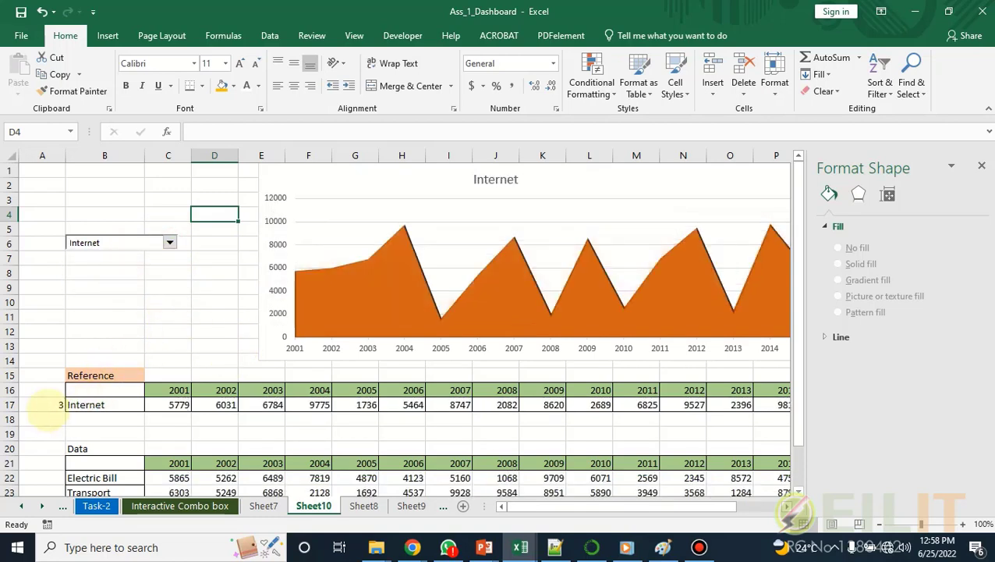
# Step: Hide the combo box's linked number in cell A17 with a white fill and white font colour, and deselect the cell
pyautogui.click(46, 405)
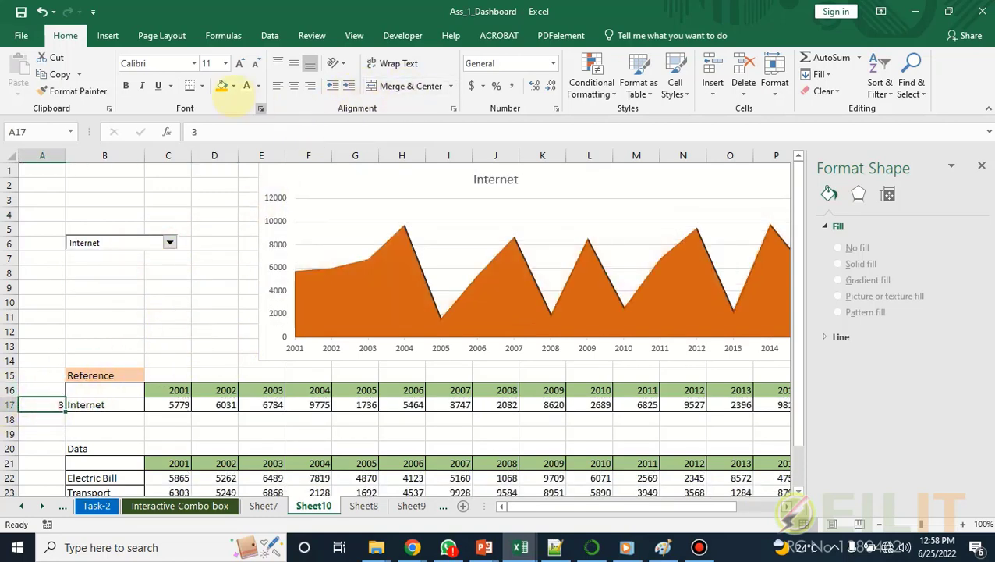
pyautogui.click(234, 86)
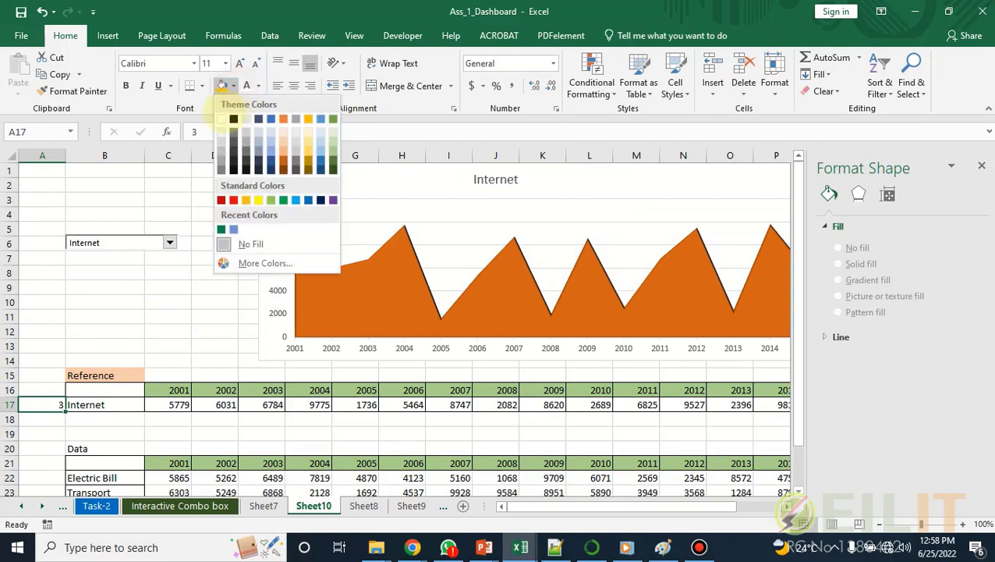
pyautogui.click(222, 119)
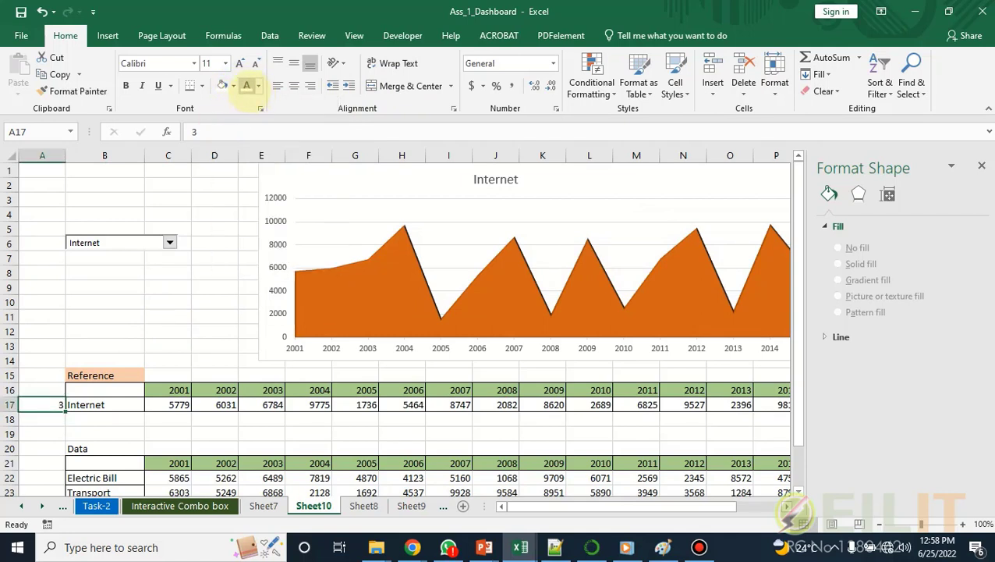
pyautogui.click(207, 216)
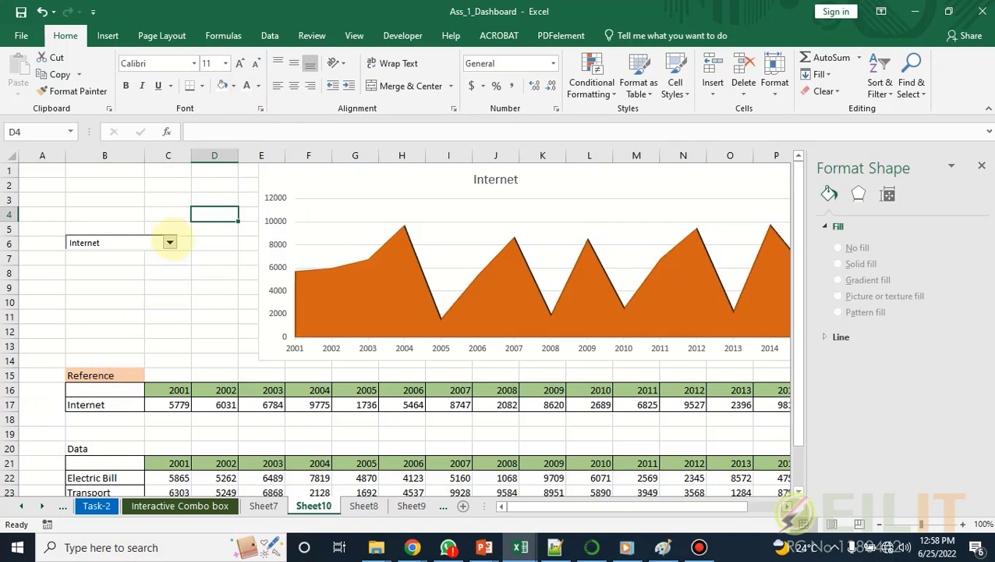
# Step: Choose Electric Bill, Internet and then Agriculture in the combo box, and compare the Reference row with the Data table
pyautogui.click(169, 243)
pyautogui.click(94, 253)
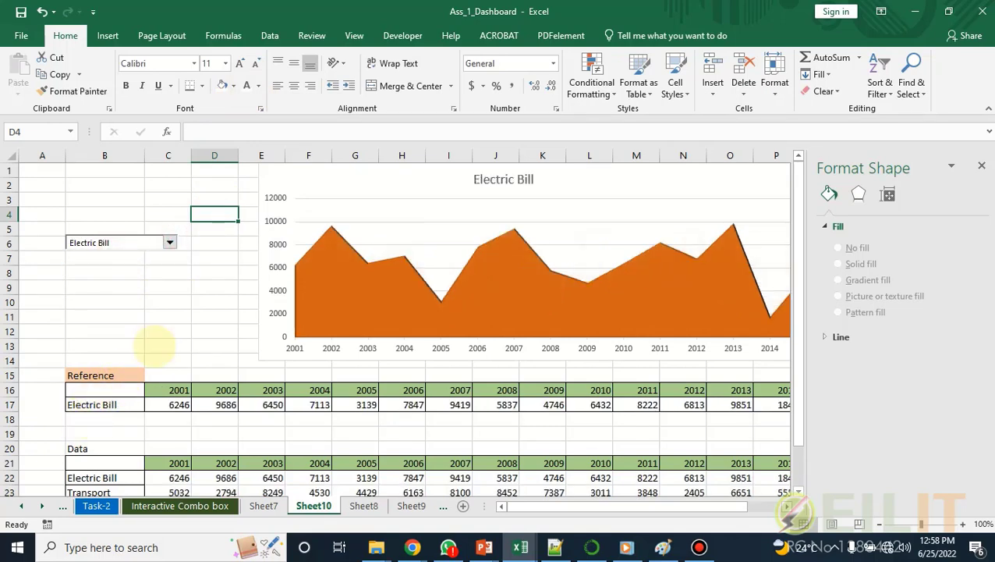
pyautogui.click(169, 242)
pyautogui.click(145, 274)
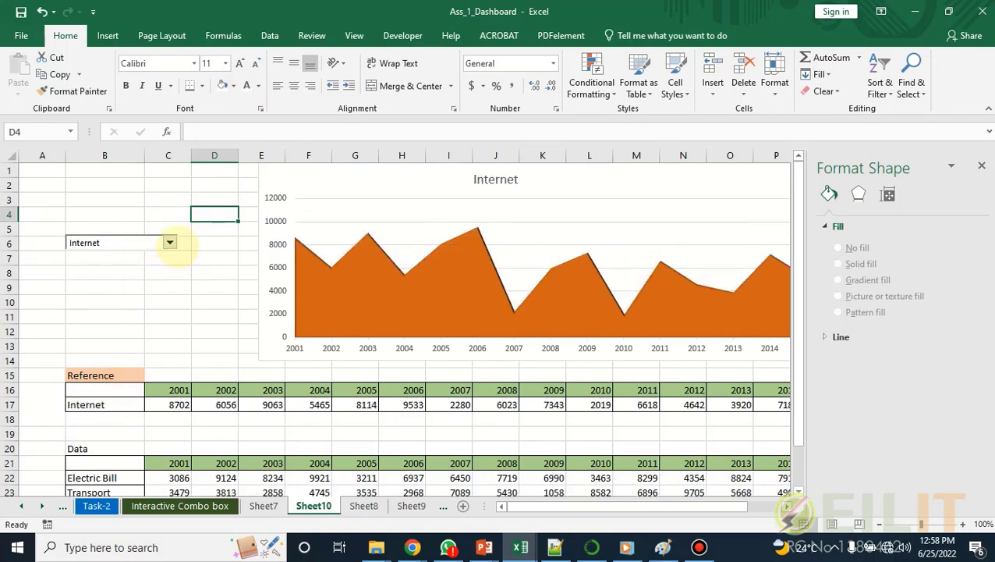
pyautogui.click(172, 243)
pyautogui.click(123, 282)
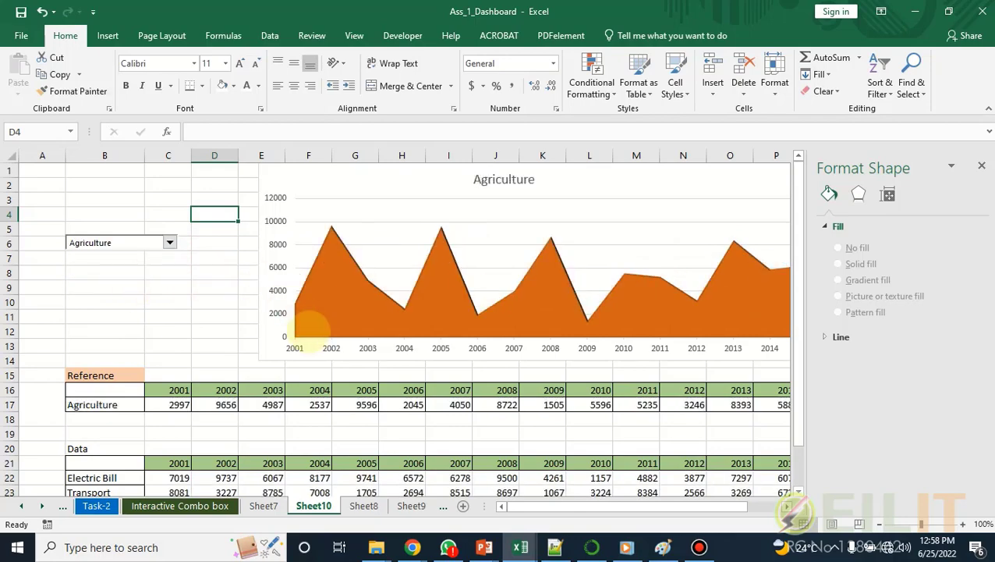
pyautogui.scroll(-2, 500, 351)
pyautogui.scroll(-2, 515, 398)
pyautogui.scroll(2, 484, 433)
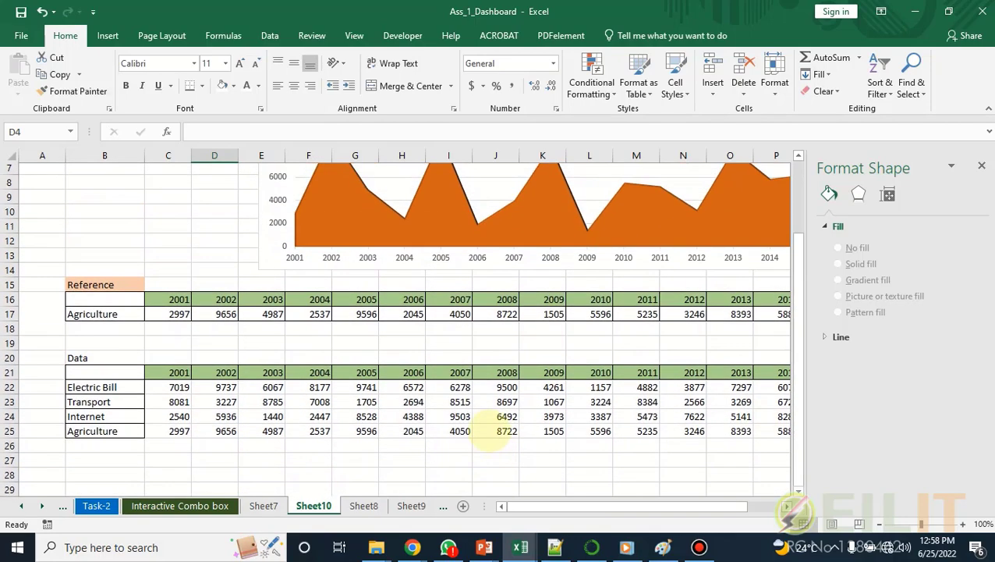
pyautogui.scroll(2, 638, 434)
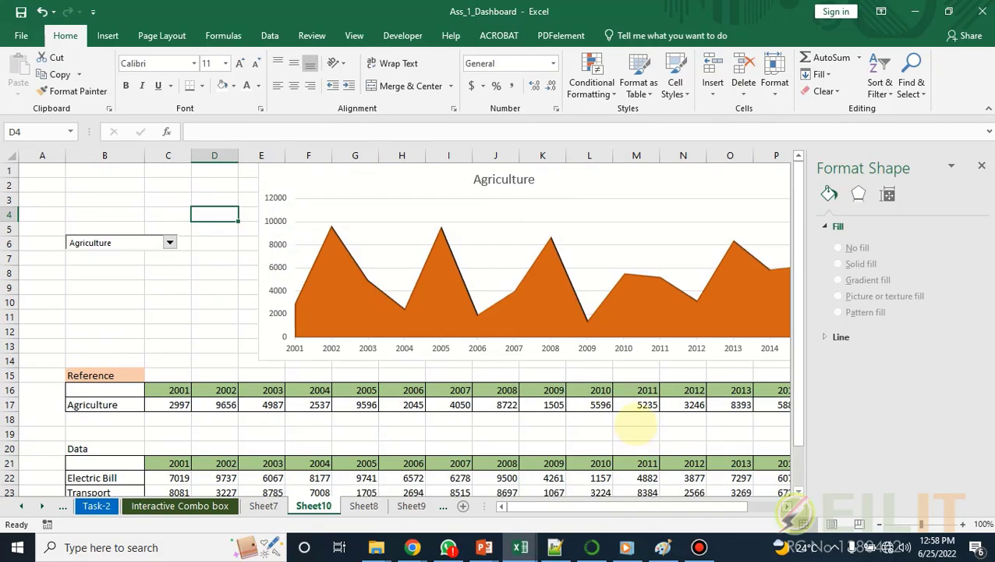
# Step: Close the Format Shape pane and switch the full-width chart to Transport with the combo box
pyautogui.click(983, 164)
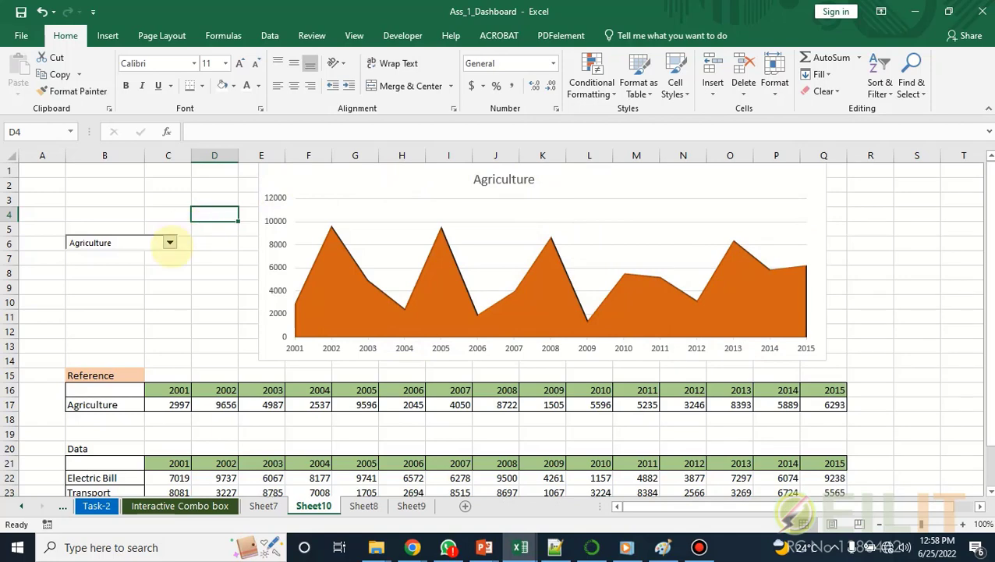
pyautogui.click(169, 242)
pyautogui.click(132, 263)
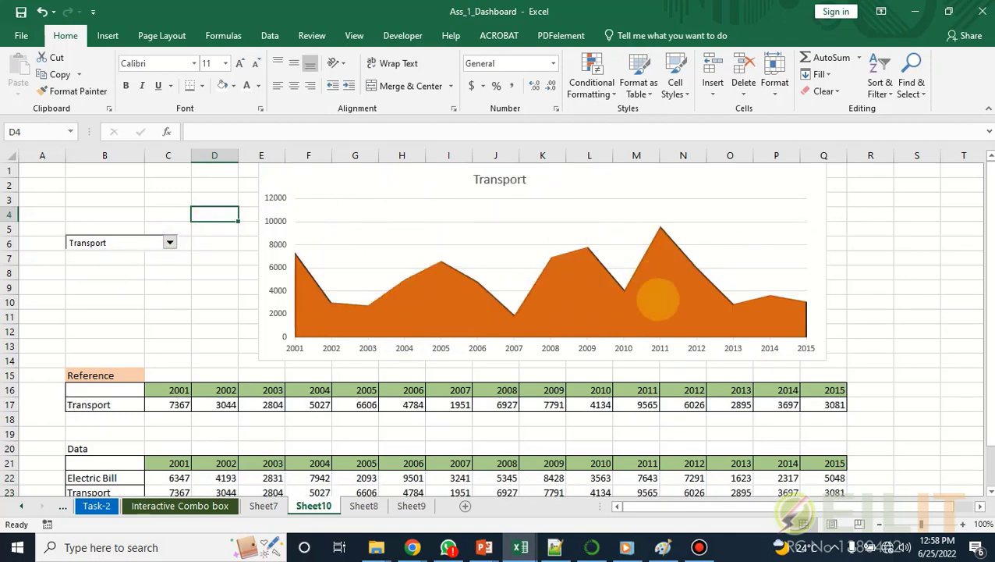